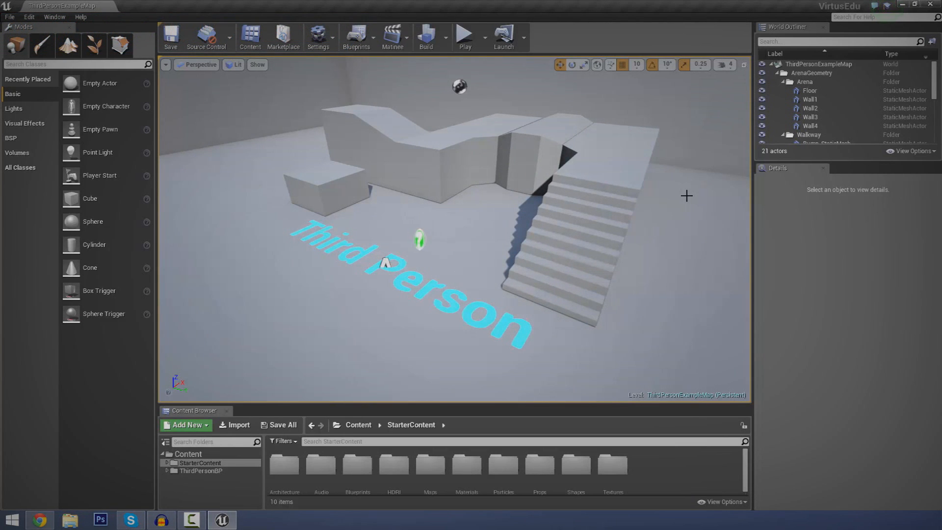
Switch the editor to Landscape mode in the third-person example map
click(92, 47)
click(75, 46)
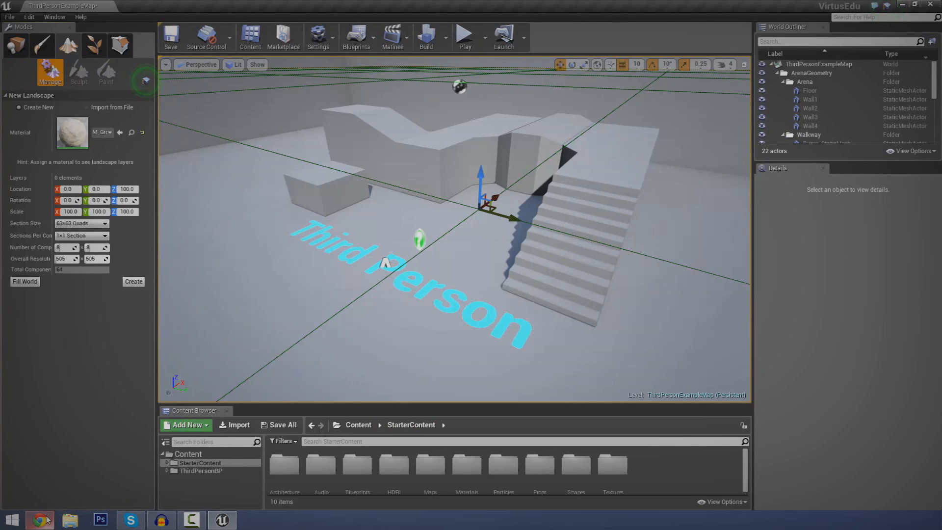
Switch to Chrome and preview the wide open landscape map and Kite demo pictures in the Unreal Engine 4 landscape image results
mouse_move(45, 519)
click(64, 467)
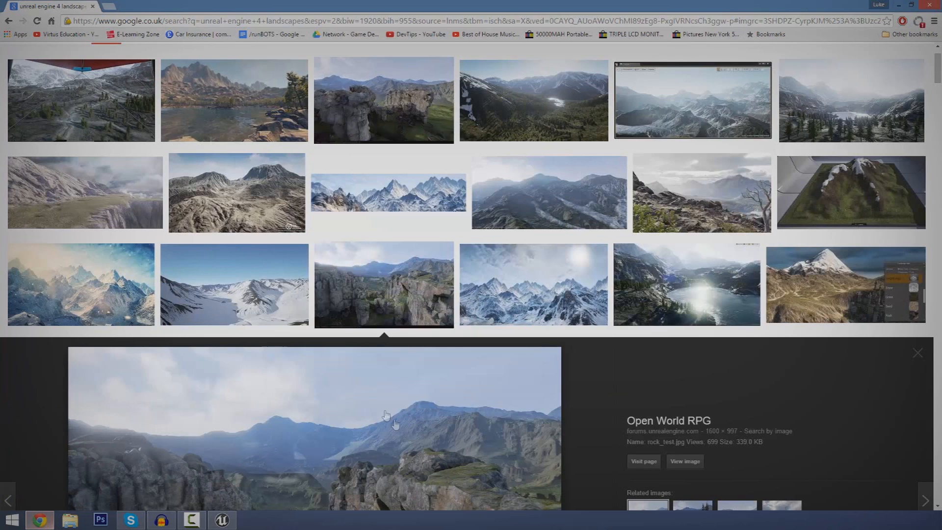
scroll(373, 417, down, 1)
click(245, 69)
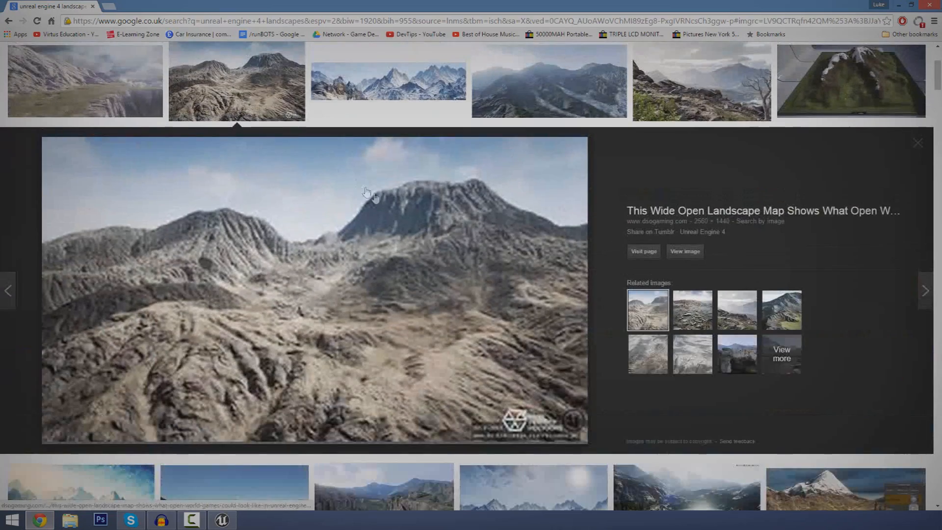
click(732, 83)
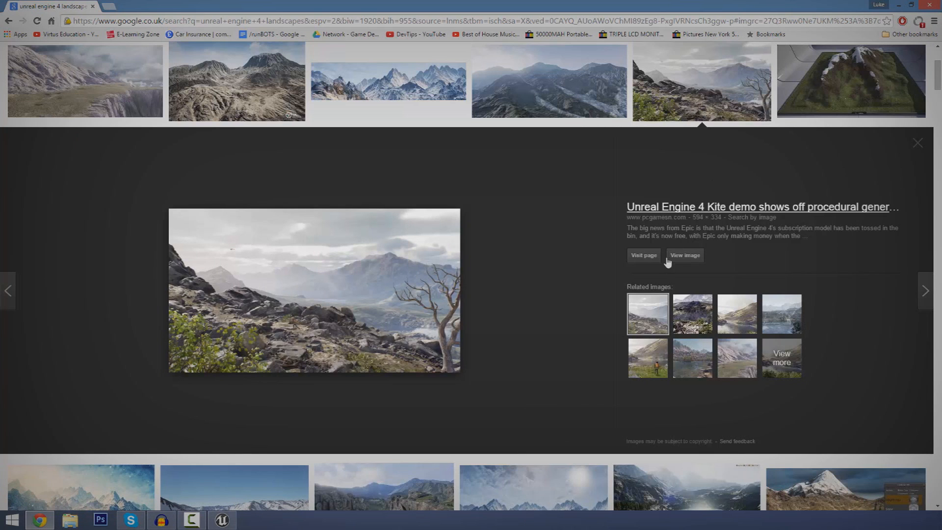
Examine the mountain environment, Realistic Mountain Landscapes and Environment Work pictures, and browse the remaining landscape image results
scroll(620, 225, up, 2)
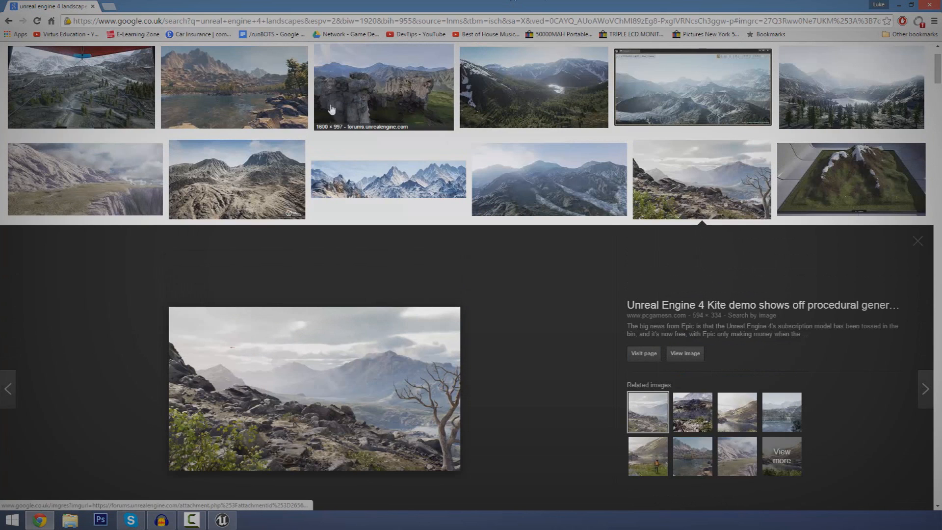
click(431, 109)
click(302, 123)
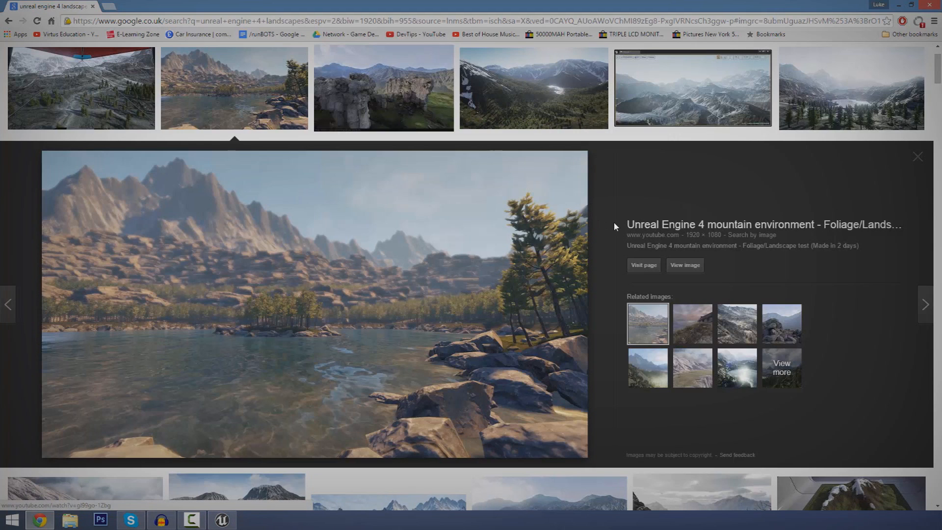
click(554, 97)
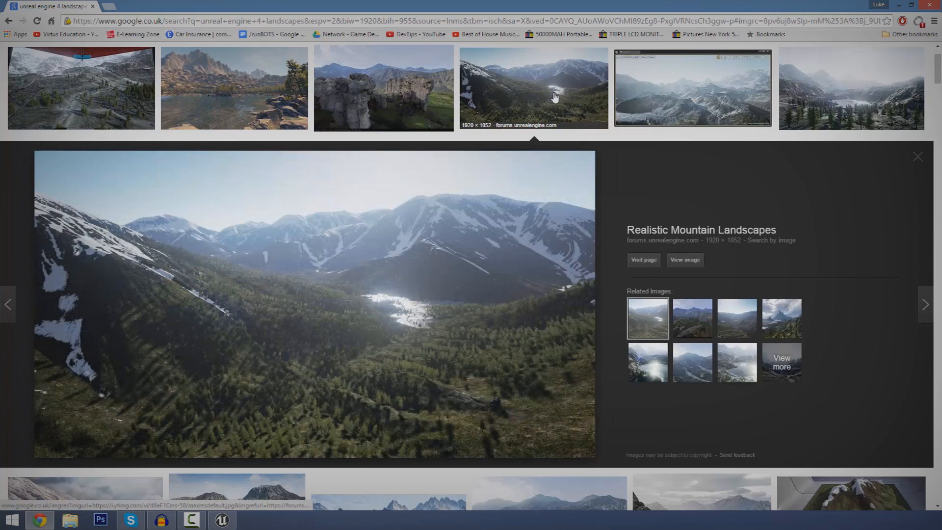
click(425, 105)
click(504, 102)
click(436, 114)
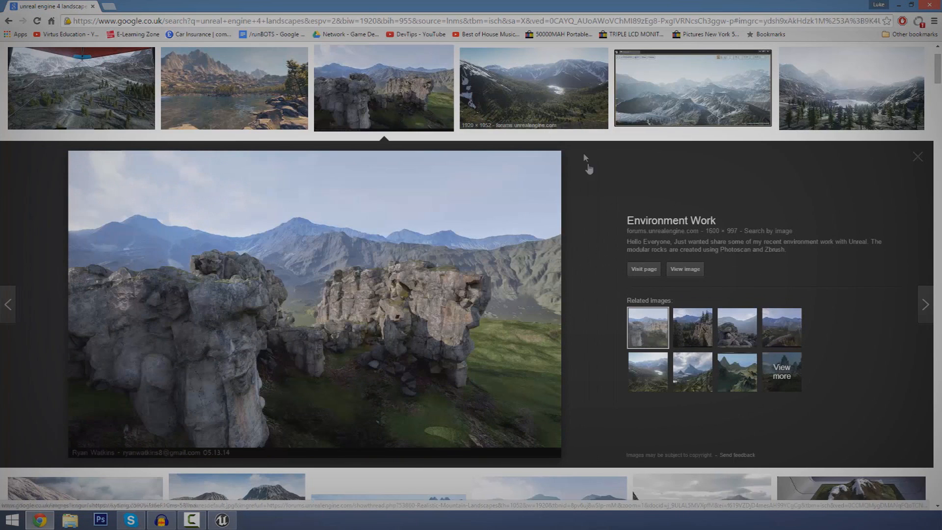
scroll(659, 69, up, 2)
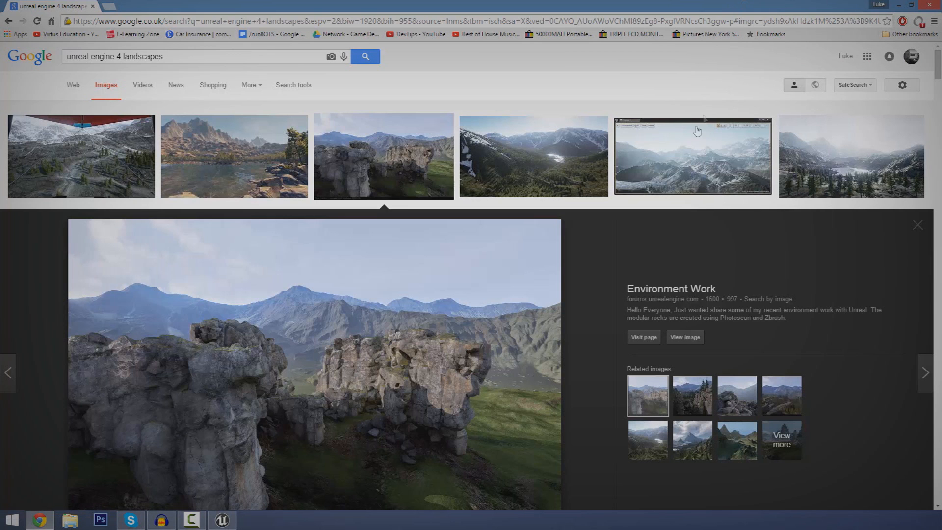
scroll(731, 156, down, 4)
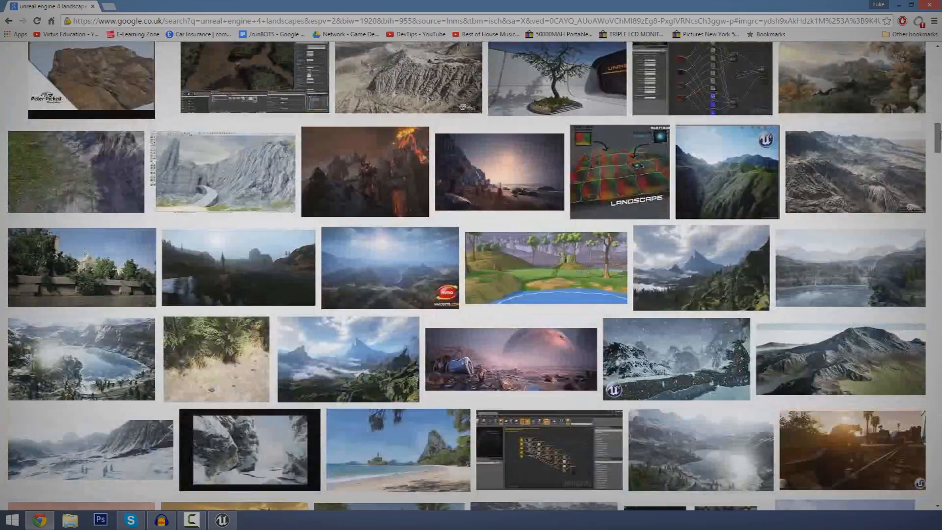
scroll(743, 192, up, 10)
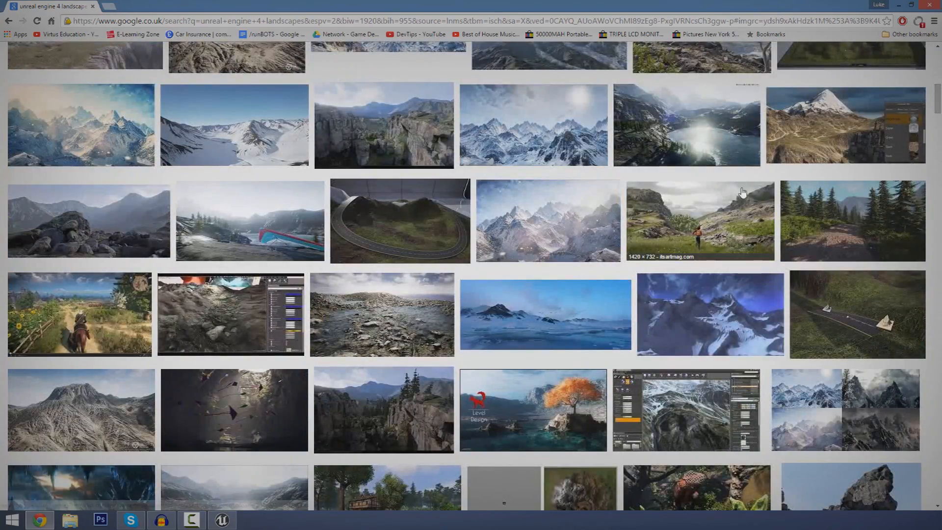
scroll(742, 191, up, 9)
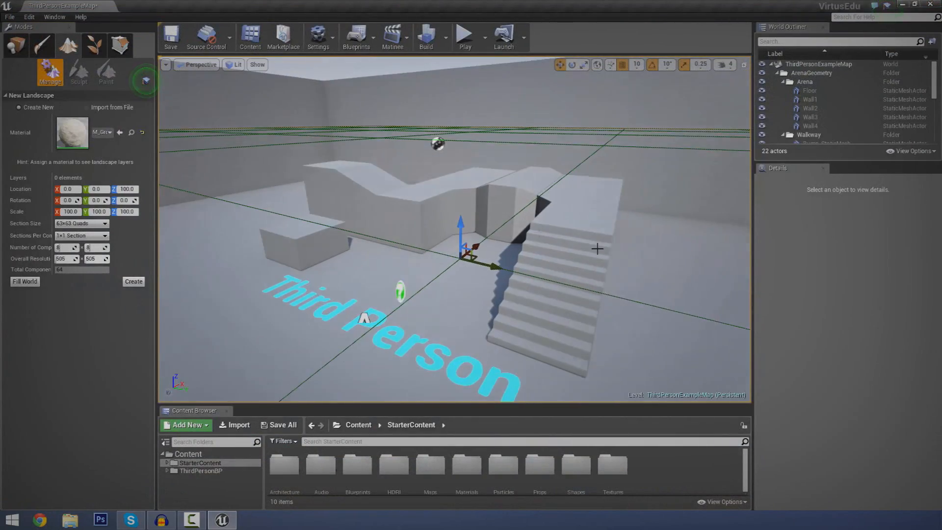
Return to Unreal Editor and create a new level from the default template with floor, sky and player start
click(10, 16)
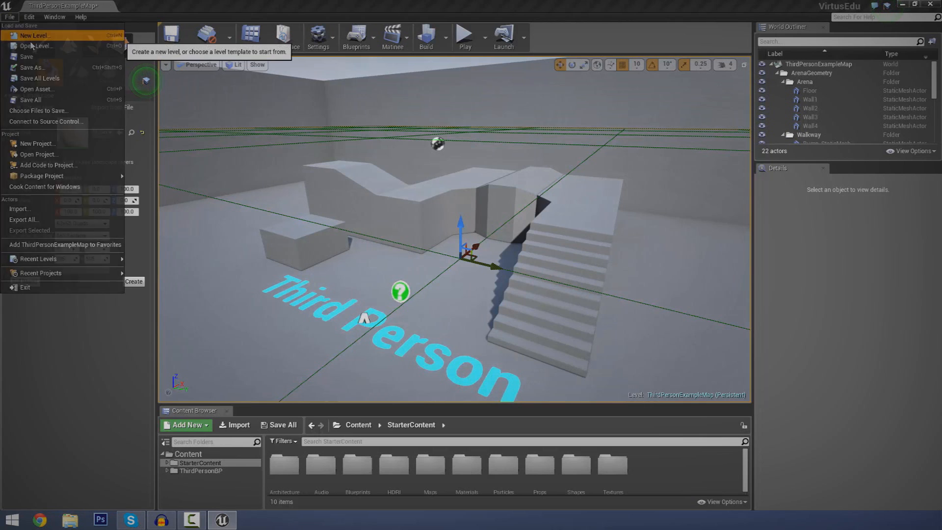
click(31, 37)
click(456, 216)
click(563, 350)
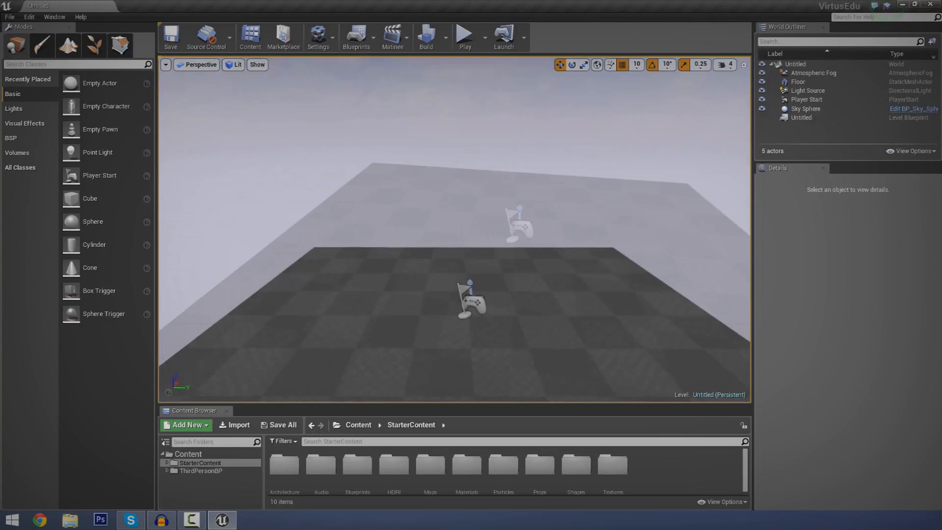
Switch the new level to Landscape mode to preview the new landscape's grid around the floor
mouse_move(566, 208)
right_down()
mouse_move(564, 221)
mouse_move(584, 220)
mouse_move(565, 208)
right_up()
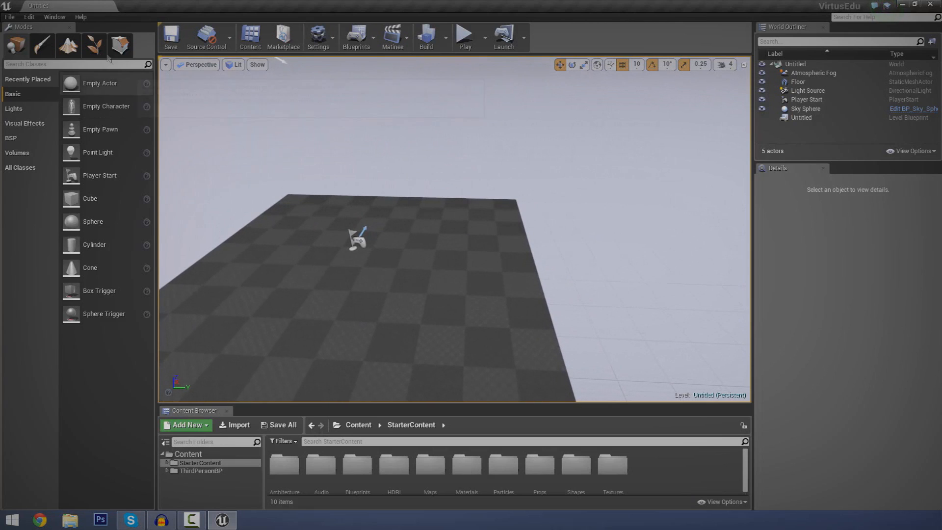
click(69, 44)
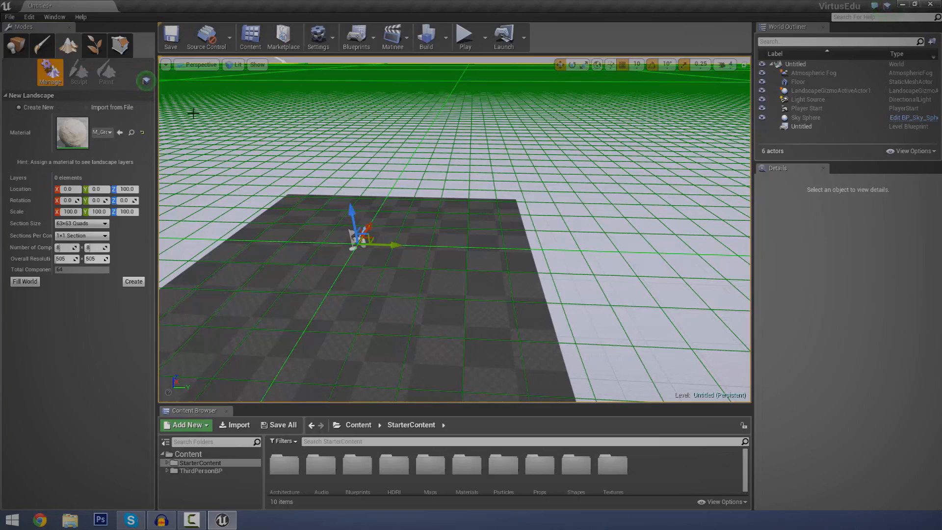
right_drag(249, 155, 275, 123)
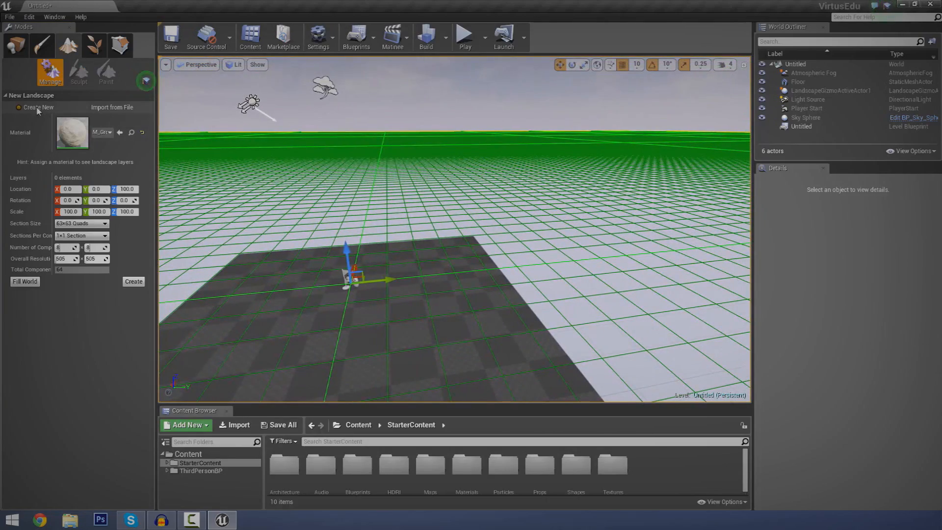
Examine the landscape's Import from File options and the heightmap file picker, cancel the import and return to Create New
click(96, 108)
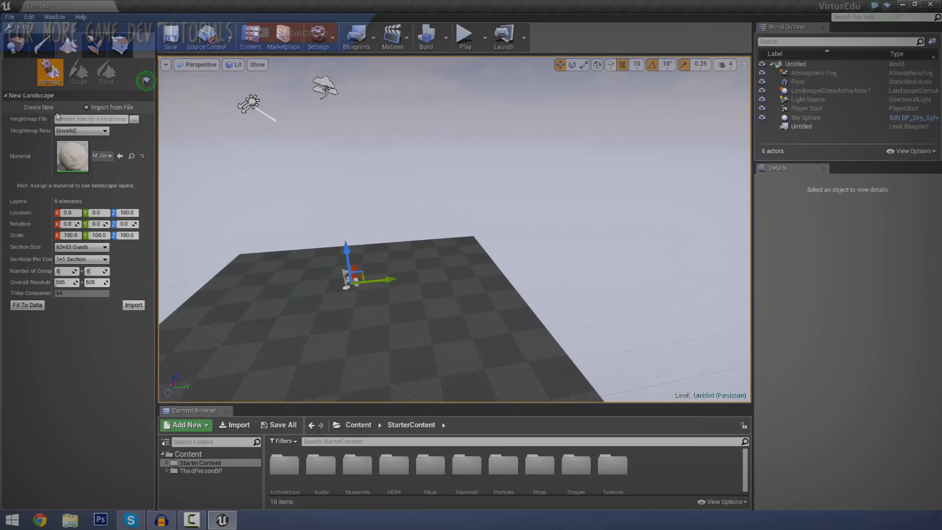
click(39, 108)
click(104, 96)
click(86, 96)
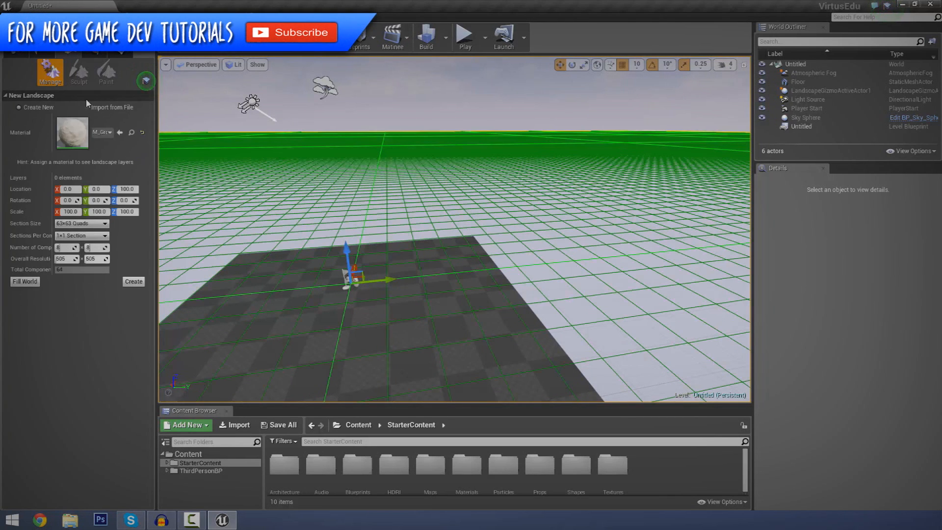
click(95, 108)
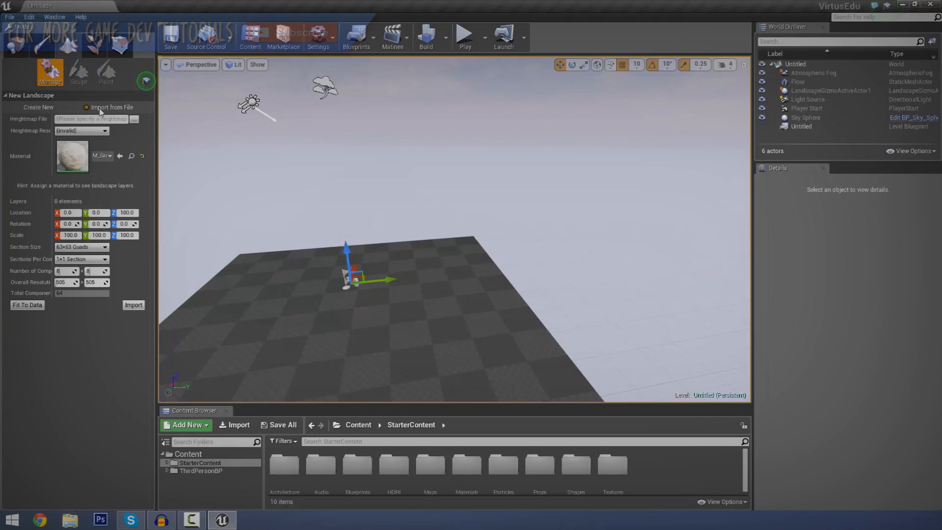
click(134, 119)
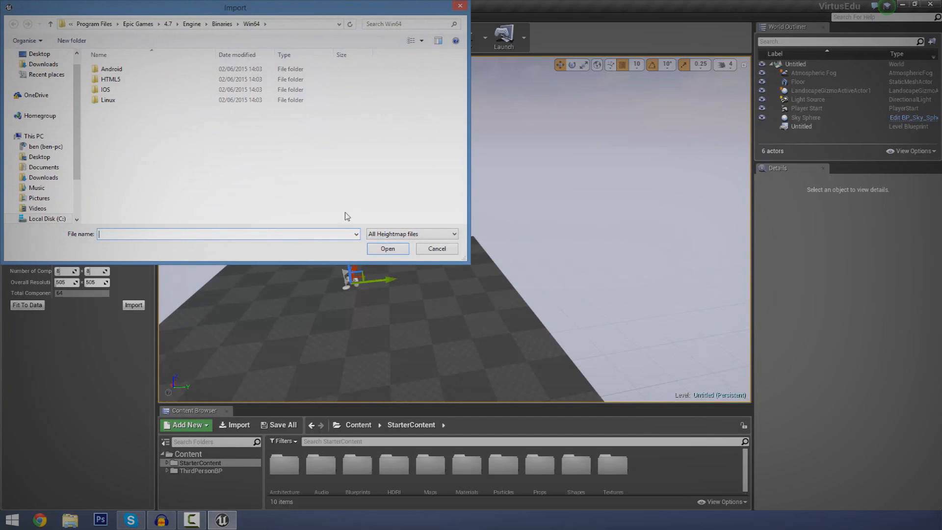
click(436, 249)
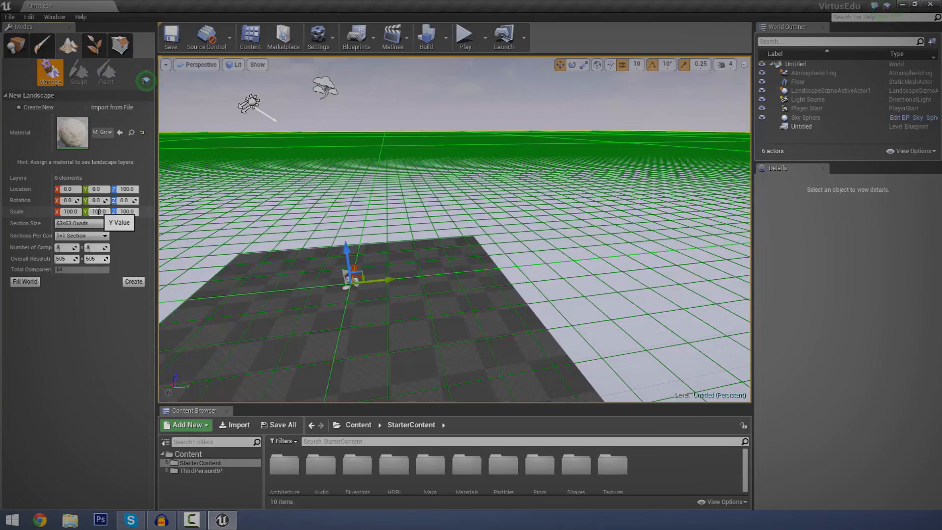
Set the new landscape's X and Y scale to 20 and review the grid from several angles
mouse_move(317, 182)
right_down()
mouse_move(310, 192)
mouse_move(358, 182)
mouse_move(332, 188)
mouse_move(338, 179)
mouse_move(318, 177)
right_up()
click(80, 213)
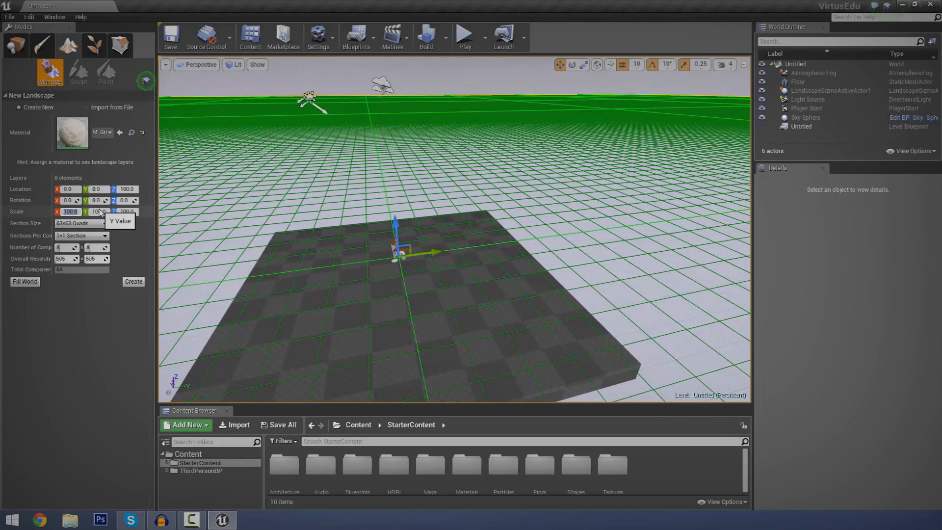
text(20)
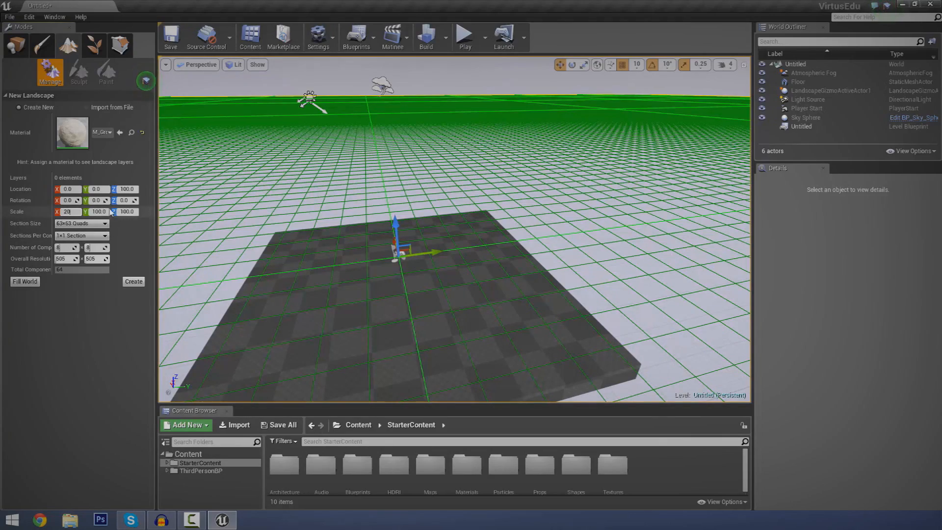
drag(106, 212, 38, 211)
right_drag(331, 226, 331, 245)
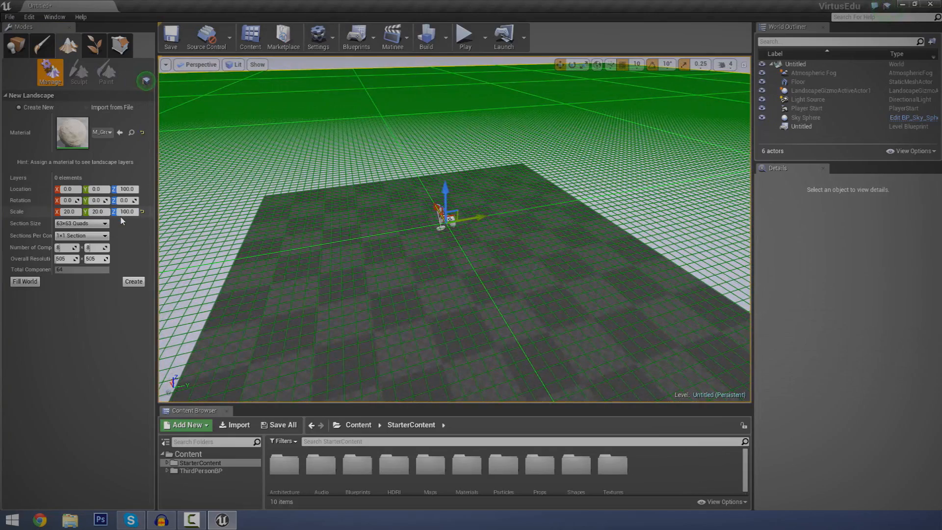
click(101, 213)
click(72, 212)
click(98, 212)
right_drag(477, 161, 611, 161)
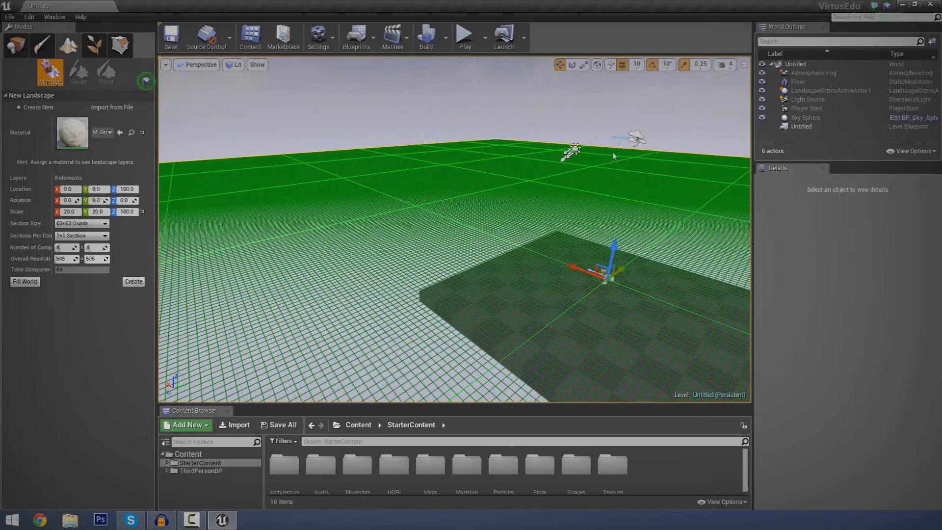
right_drag(588, 231, 297, 323)
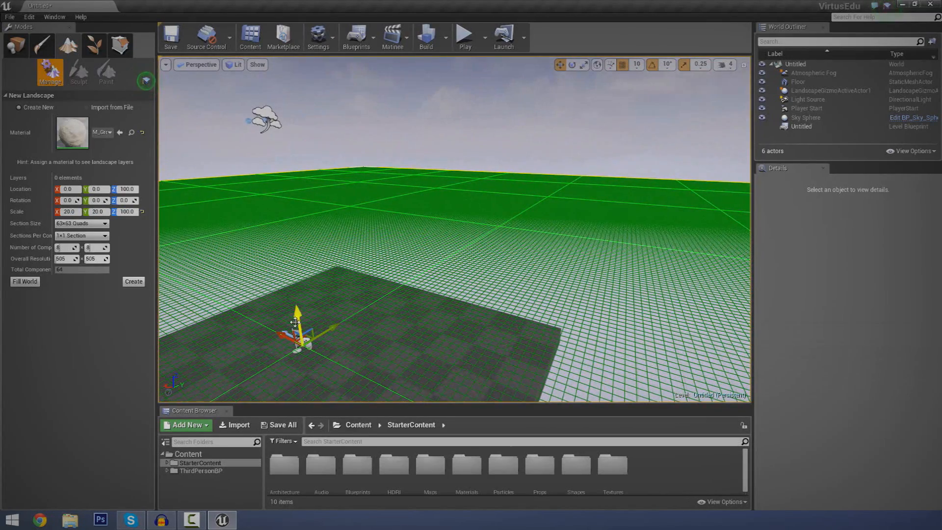
mouse_move(476, 305)
right_down()
mouse_move(478, 339)
mouse_move(554, 265)
mouse_move(564, 275)
mouse_move(476, 314)
mouse_move(520, 290)
mouse_move(491, 319)
mouse_move(476, 314)
right_up()
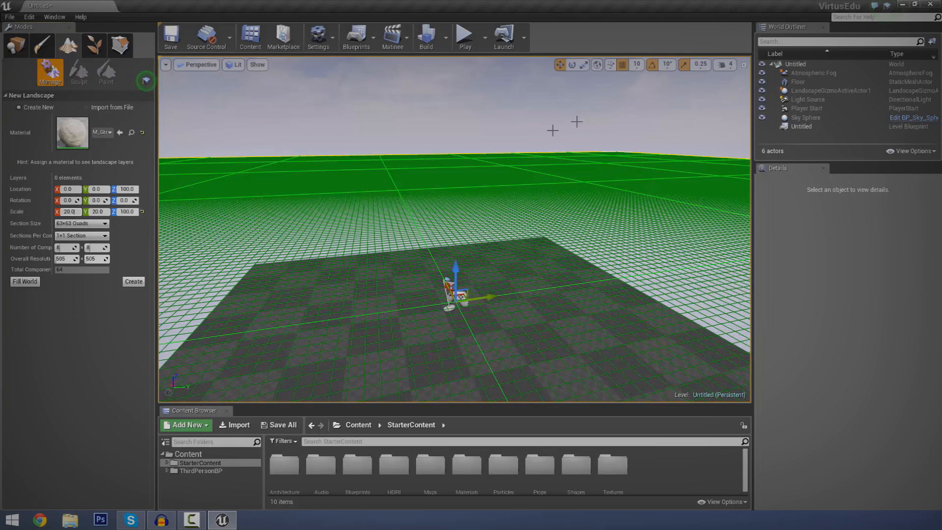
Set the new landscape's X and Y scale to 5
click(69, 212)
text(5)
key(Tab)
text(5)
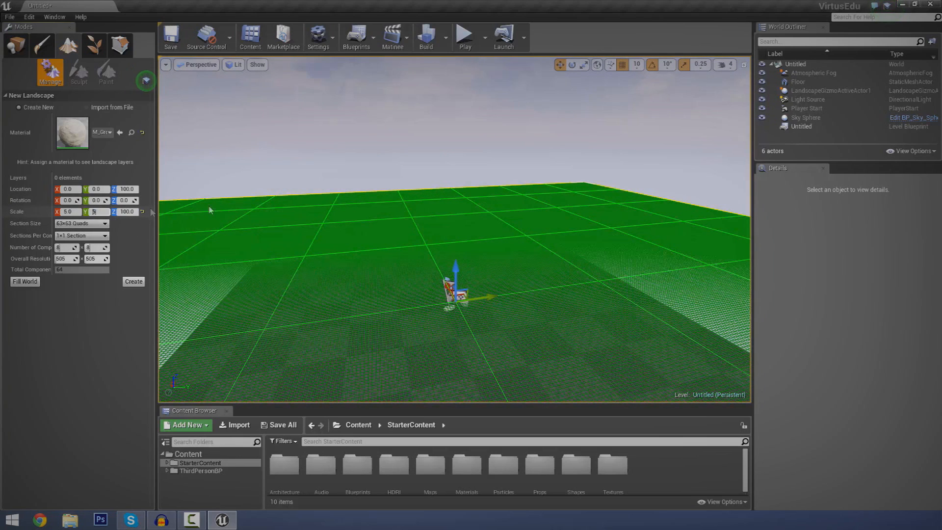
Set the new landscape's X and Y scale to 55
click(68, 212)
text(55)
key(Tab)
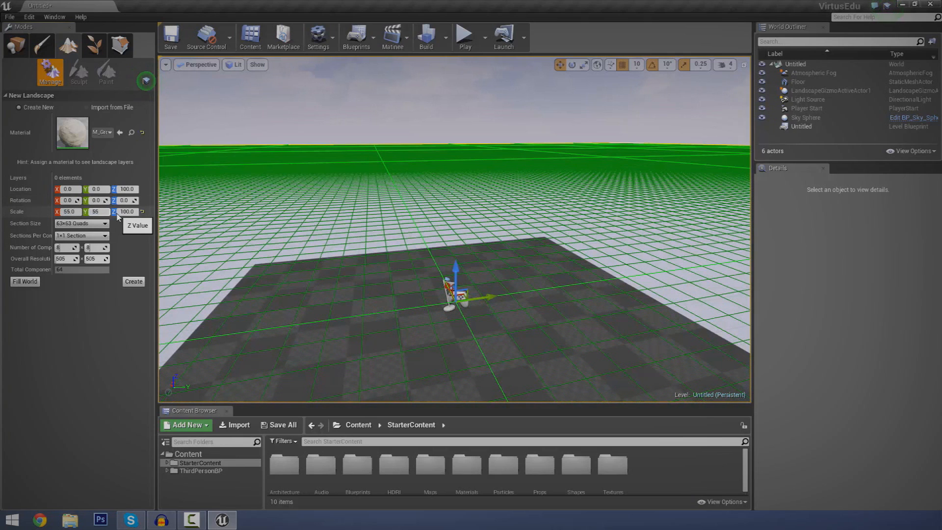
Return the new landscape's X and Y scale to 20, keeping the Z scale at 100
drag(75, 212, 46, 216)
text(4)
click(99, 213)
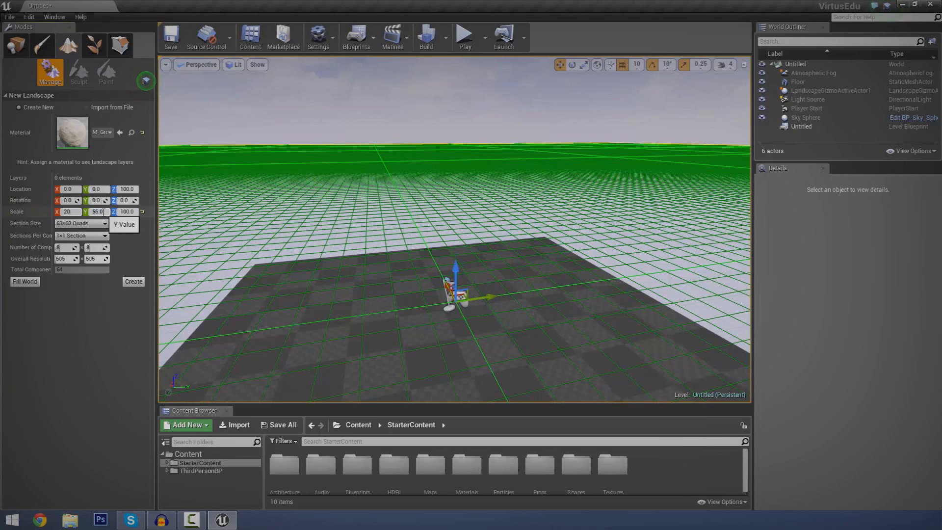
text(2)
text(9)
click(69, 189)
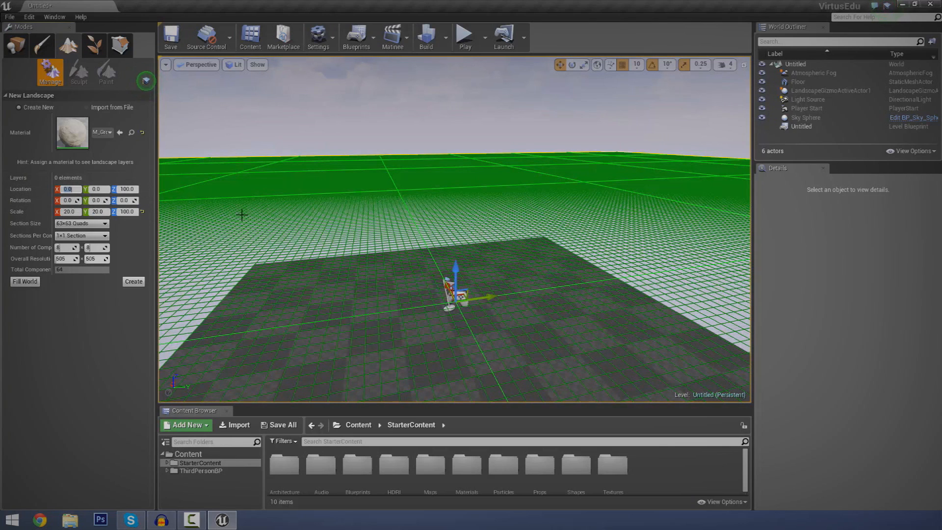
Play-test the level before creating the landscape, running and jumping the character off the default floor, then stop
right_drag(479, 270, 383, 256)
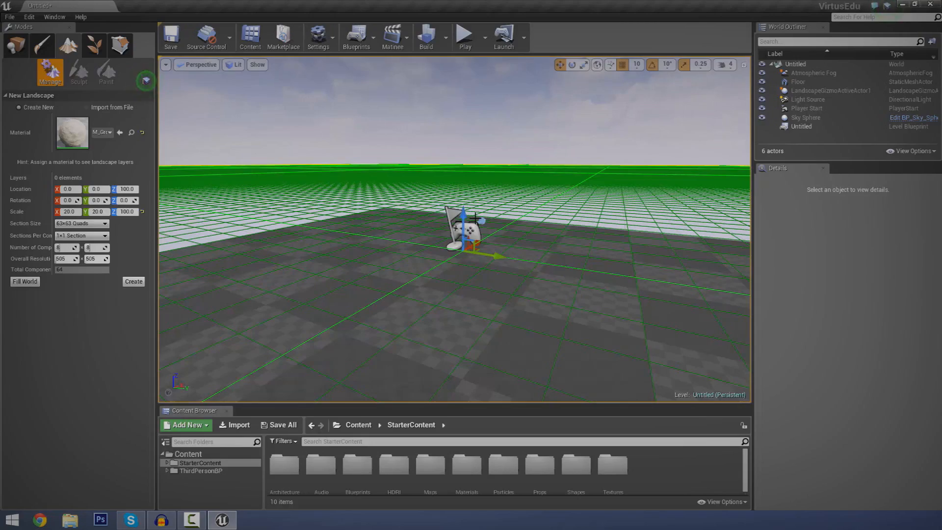
right_drag(523, 210, 544, 253)
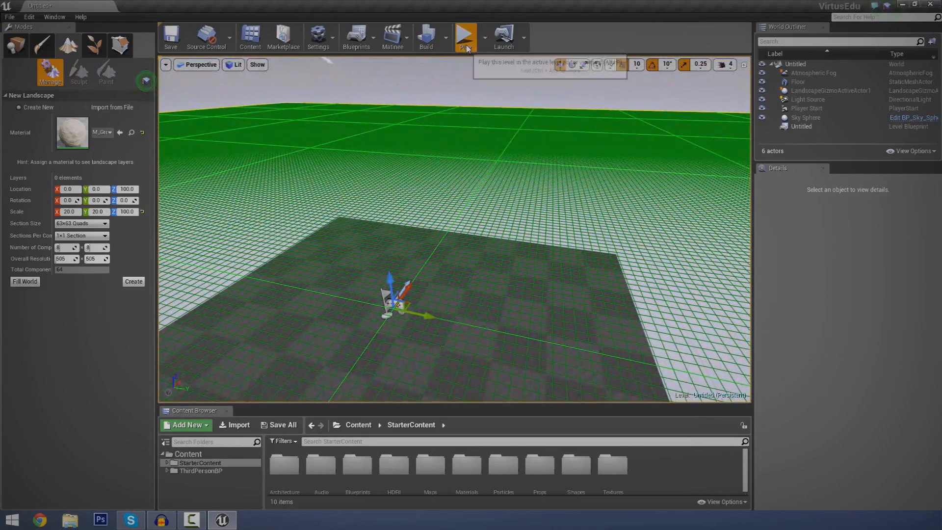
click(465, 39)
key(w)
key(space)
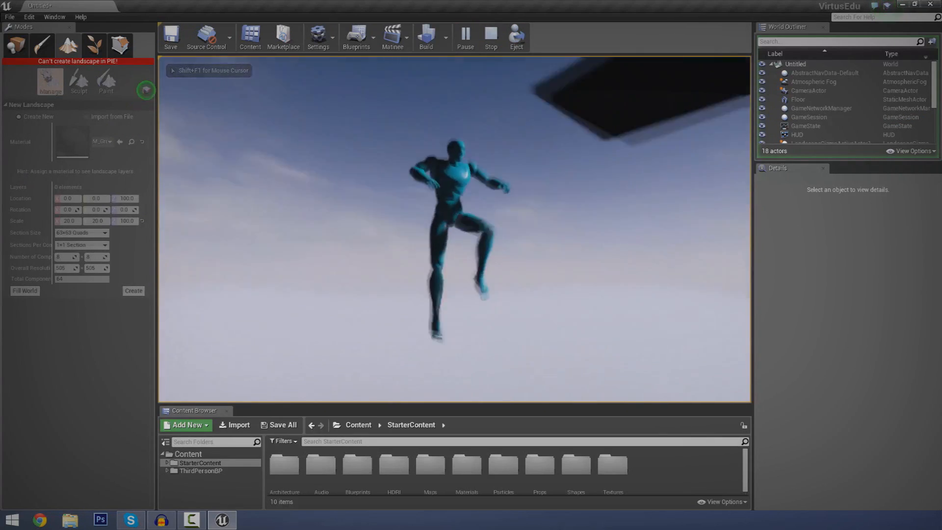
key(Escape)
Try rotating the new landscape about its Z axis, and undo the rotation
right_drag(454, 219, 491, 184)
key(w)
key(w)
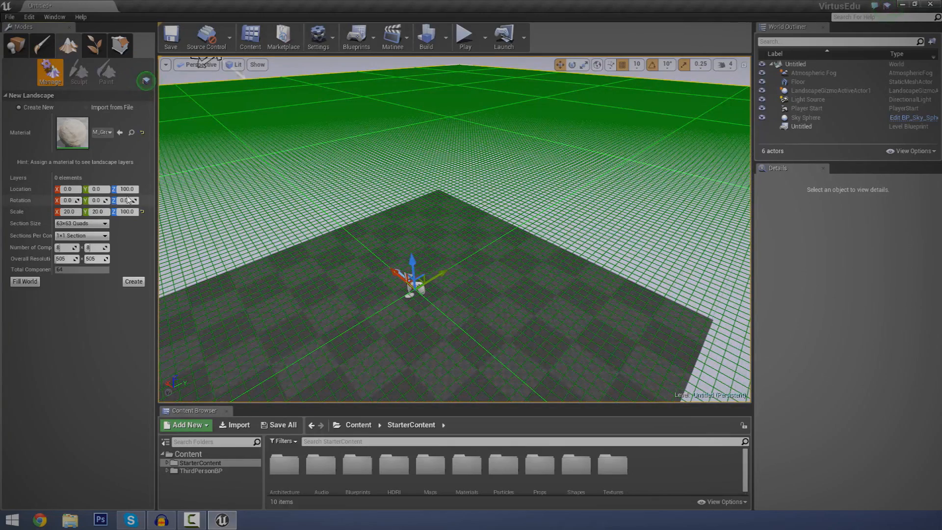
drag(125, 201, 143, 202)
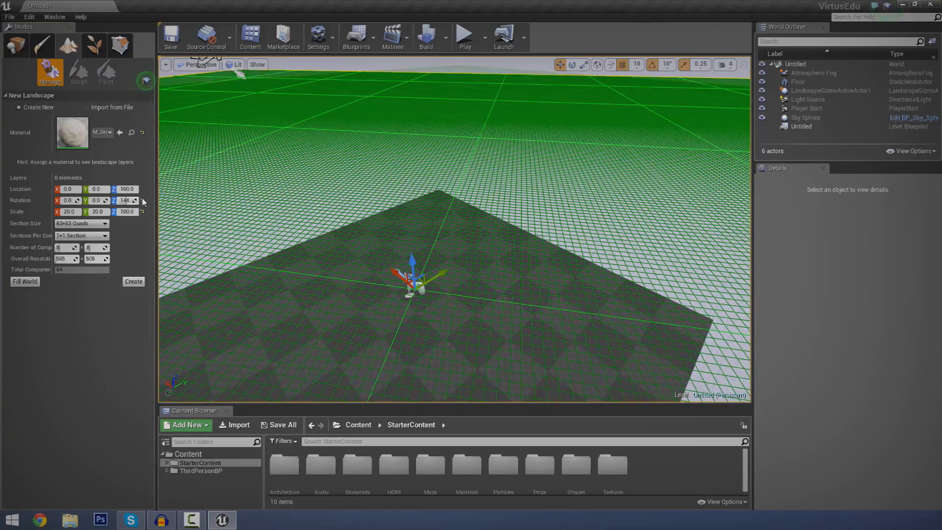
key(ctrl+z)
right_drag(481, 255, 444, 202)
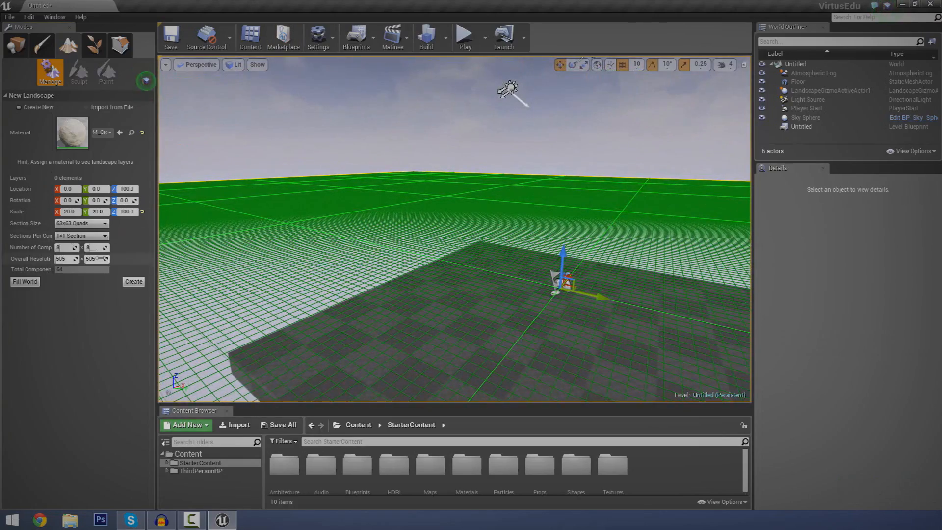
right_drag(263, 174, 303, 199)
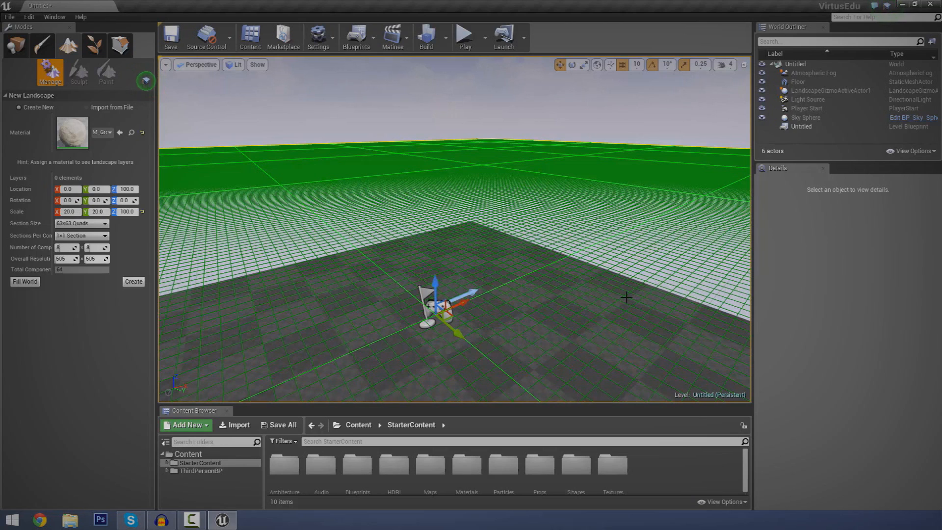
right_drag(398, 217, 416, 193)
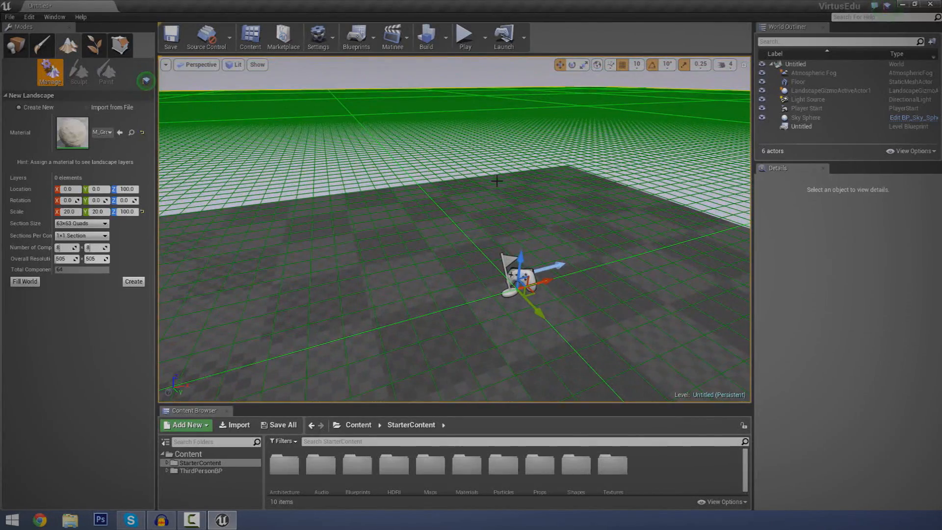
mouse_move(593, 235)
right_down()
mouse_move(609, 227)
mouse_move(594, 218)
mouse_move(583, 245)
right_up()
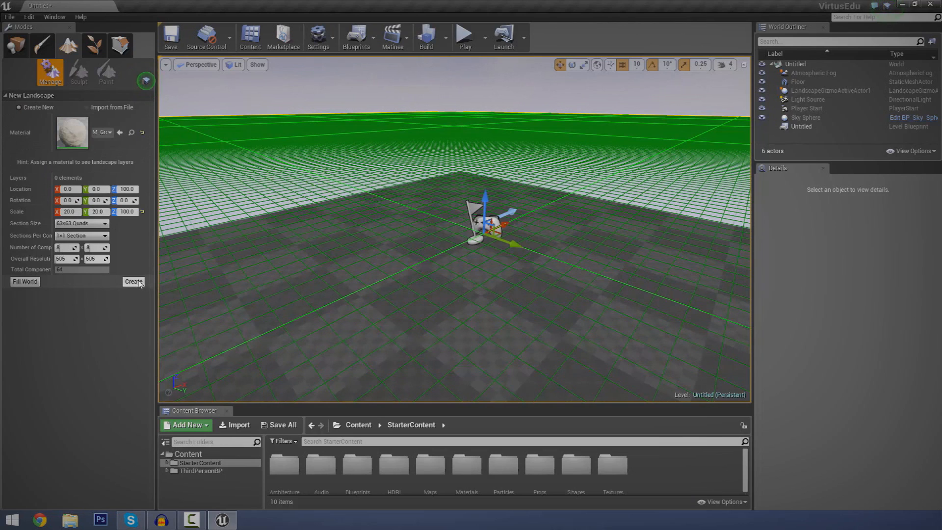
Assign the M_Ground_Gravel material to the new landscape and create the landscape
click(100, 133)
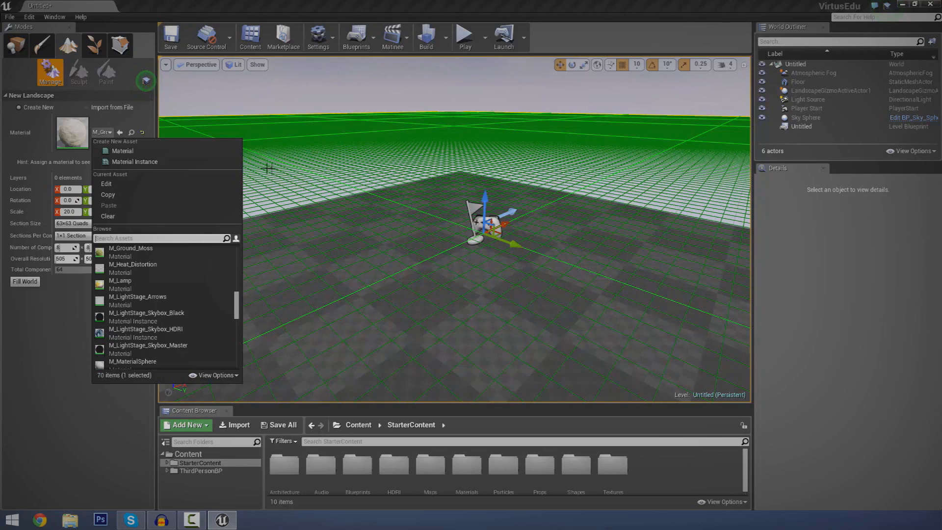
scroll(216, 284, up, 10)
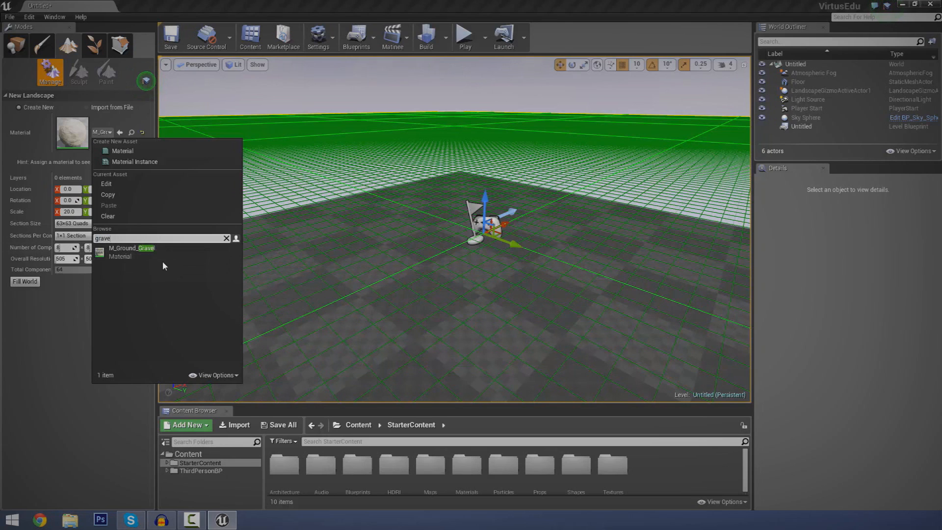
click(160, 253)
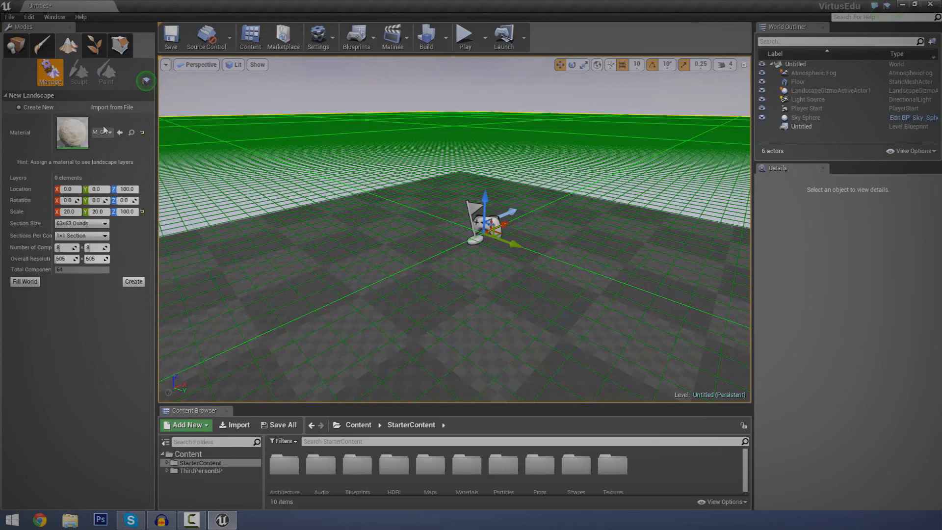
click(133, 282)
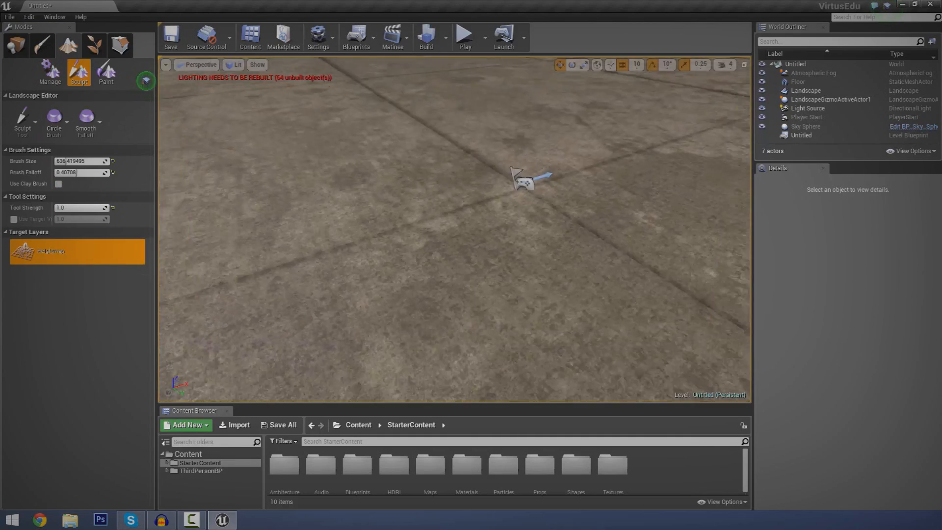
Play-test the created landscape by running and jumping the character across its surface, then stop the session
right_drag(454, 229, 383, 269)
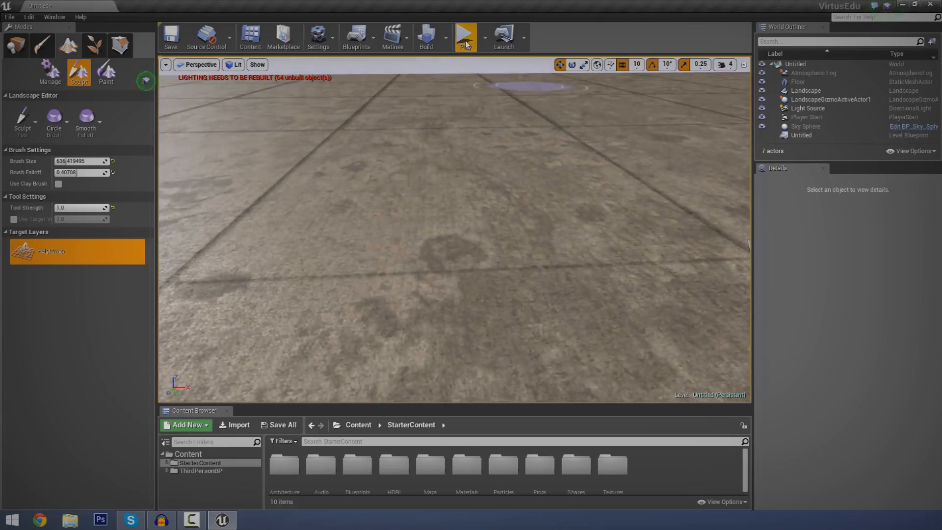
click(466, 41)
click(512, 88)
key(w)
key(a)
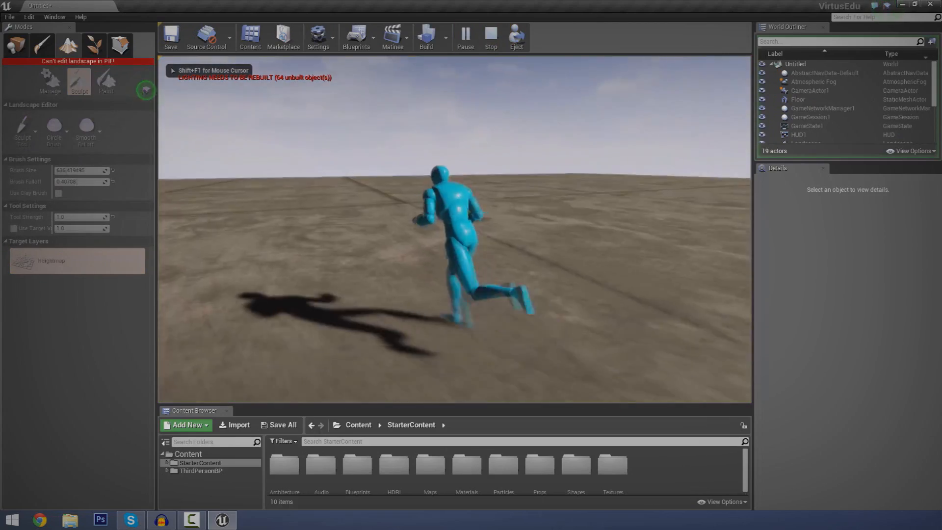
key(space)
key(w)
key(space)
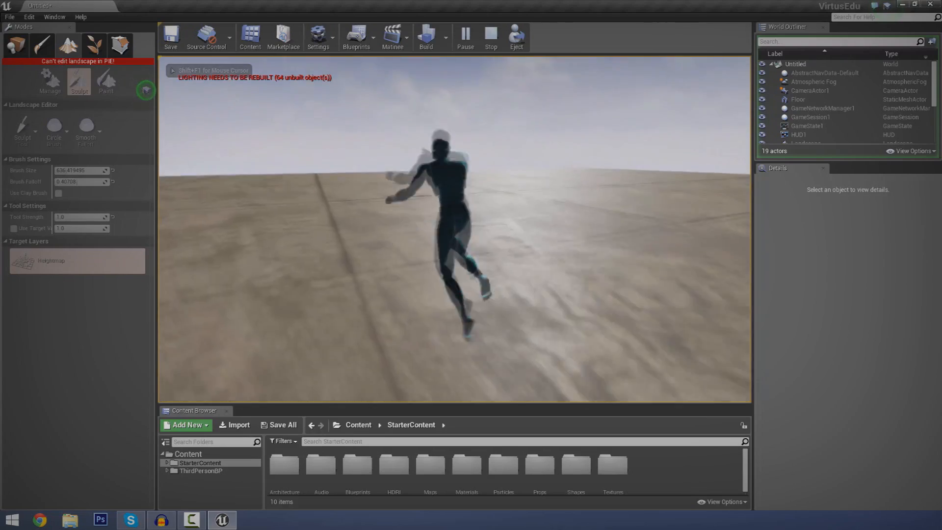
key(a)
key(space)
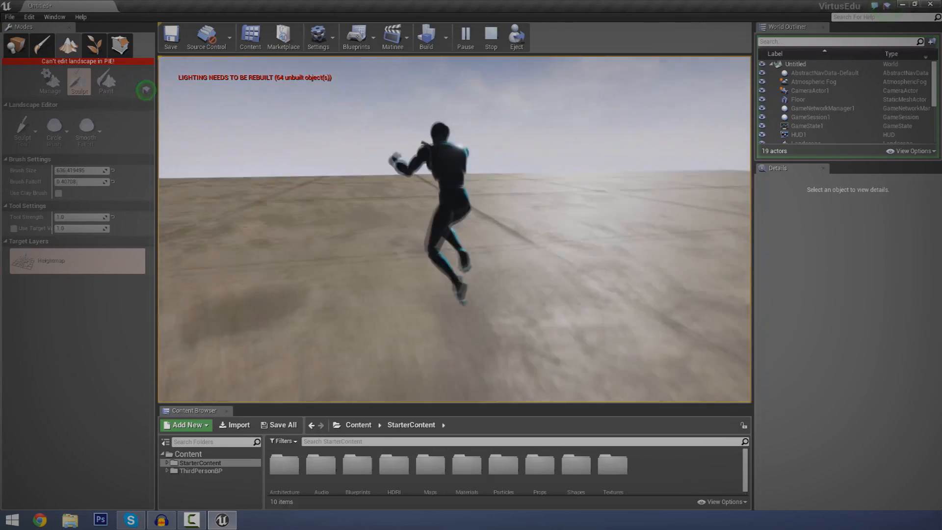
key(w)
key(d)
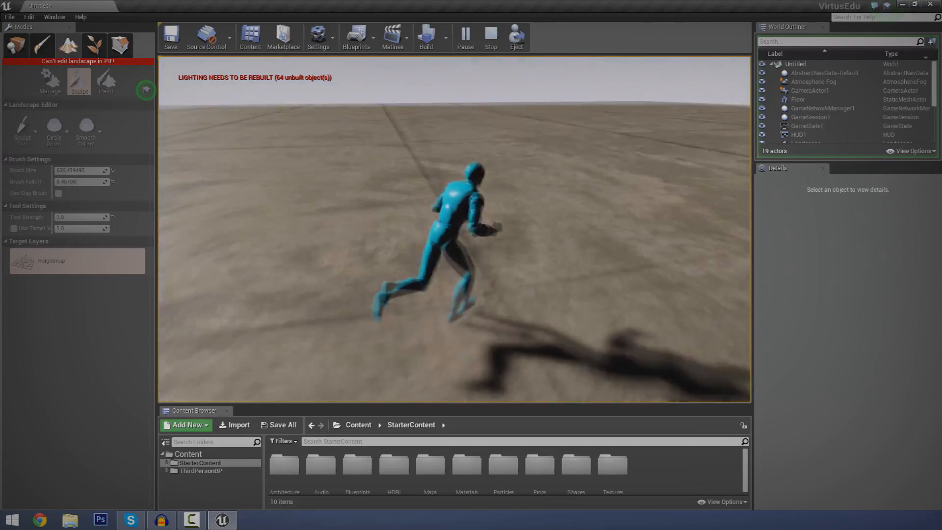
key(w)
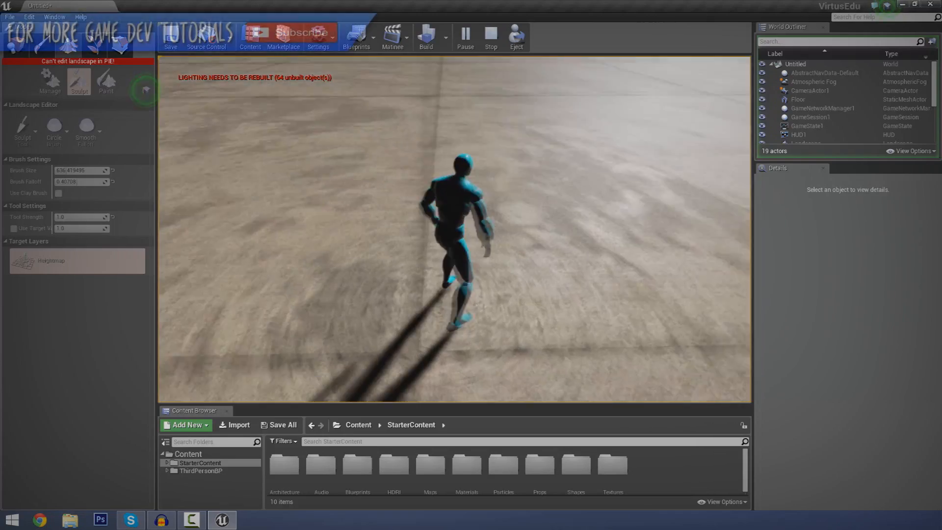
key(Escape)
Start a lighting-only build for the level
mouse_move(431, 249)
right_down()
mouse_move(373, 230)
mouse_move(324, 181)
mouse_move(373, 231)
mouse_move(429, 202)
right_up()
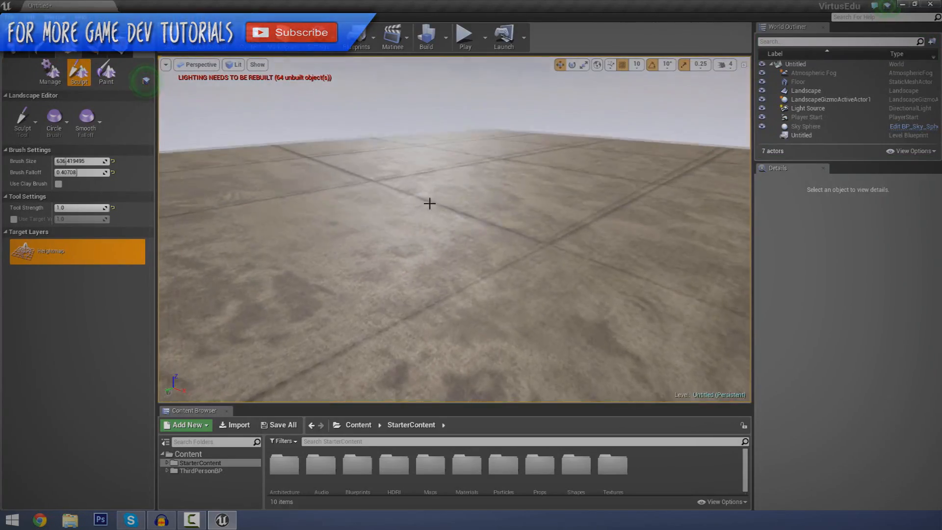
click(446, 46)
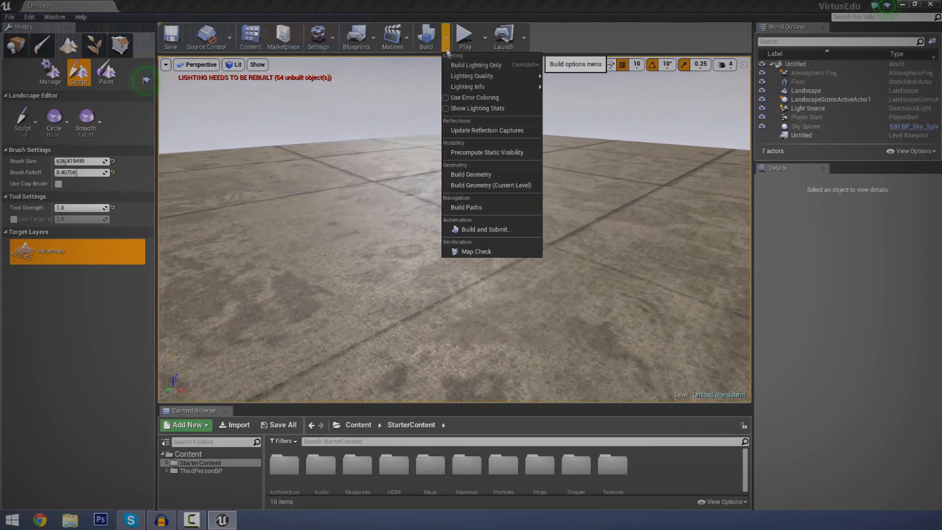
click(470, 70)
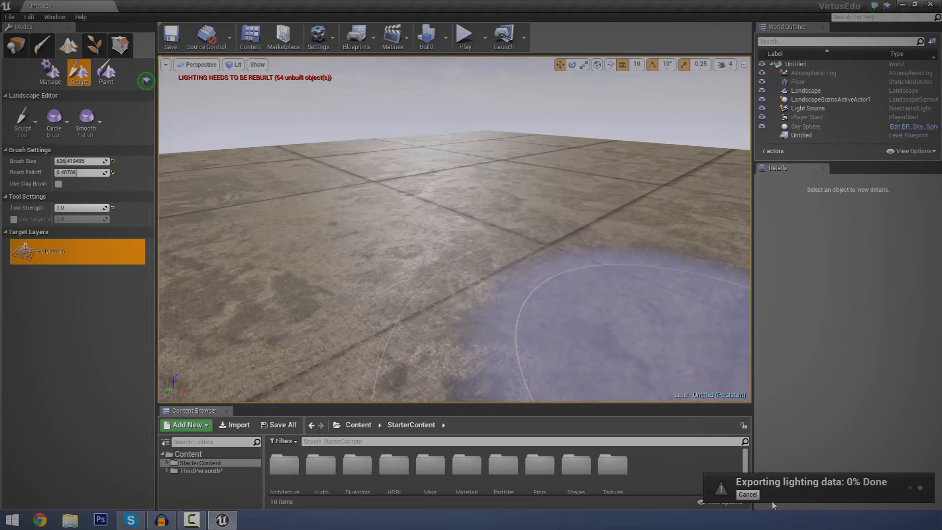
Try the Sculpt tool by raising several steep hills on the flat landscape, and undo the sculpting
mouse_move(572, 215)
right_down()
mouse_move(481, 194)
mouse_move(525, 209)
mouse_move(378, 219)
mouse_move(393, 219)
right_up()
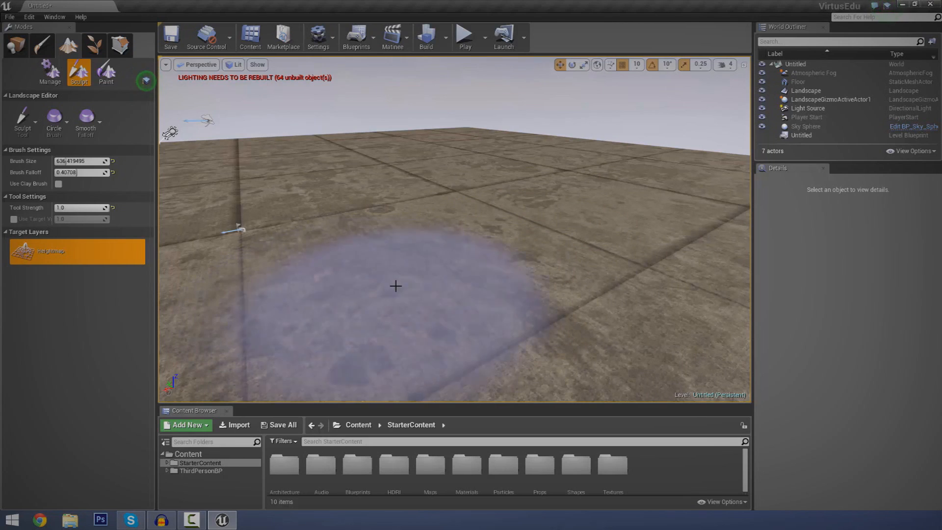
click(35, 118)
click(34, 119)
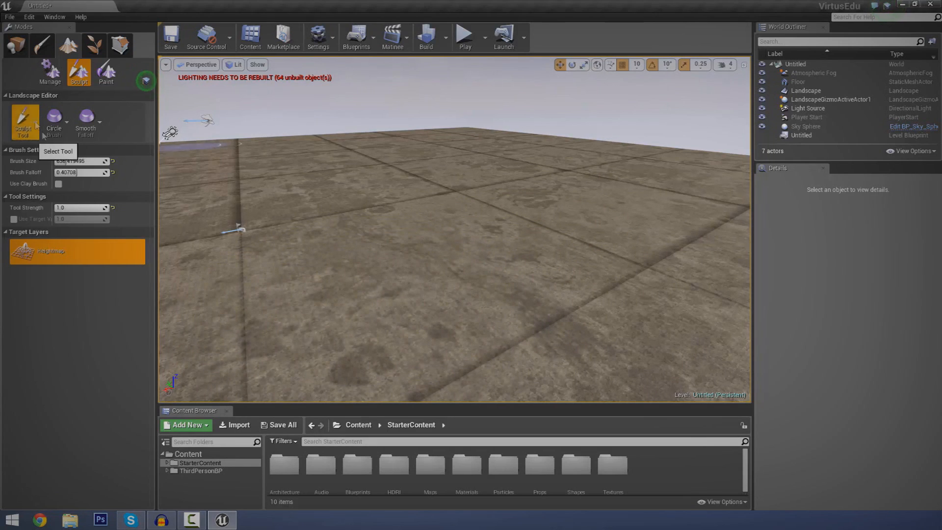
mouse_move(427, 158)
right_down()
mouse_move(333, 160)
mouse_move(319, 142)
mouse_move(339, 197)
mouse_move(324, 152)
mouse_move(343, 154)
right_up()
key(s)
mouse_move(460, 176)
mouse_down()
mouse_move(410, 211)
mouse_move(371, 288)
mouse_move(442, 344)
mouse_move(673, 231)
mouse_move(697, 206)
mouse_move(474, 158)
mouse_move(343, 235)
mouse_move(340, 288)
mouse_move(339, 265)
mouse_up()
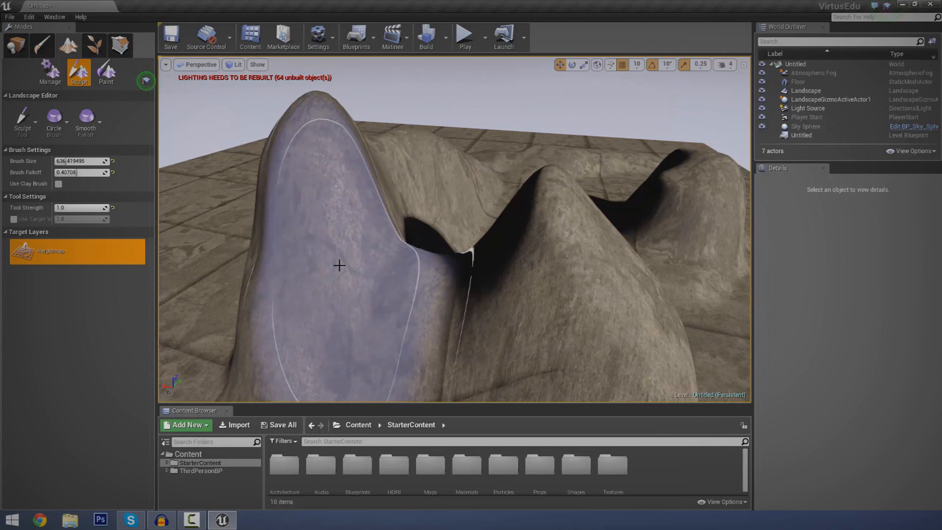
key(ctrl+z)
Try a sculpt brush size of about 207, then enlarge the brush to about 1608
mouse_move(320, 180)
right_down()
mouse_move(331, 209)
mouse_move(345, 185)
right_up()
key(w)
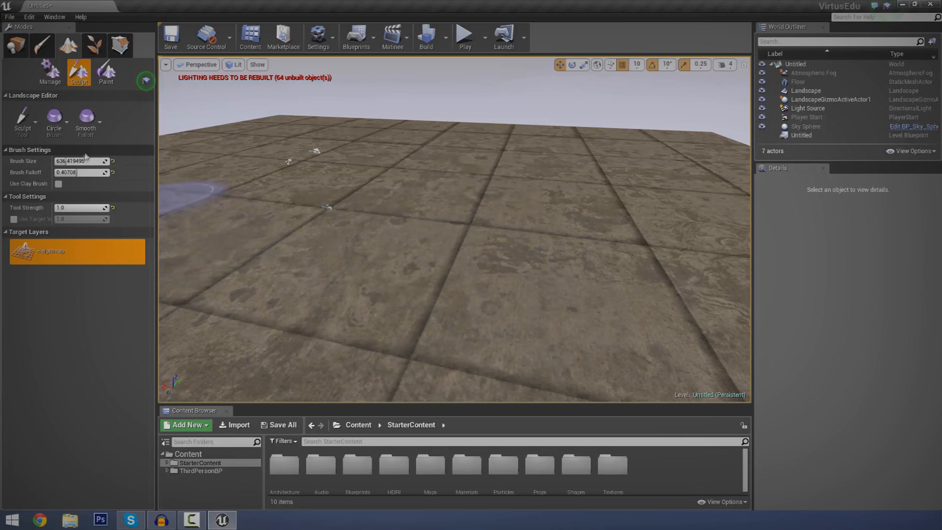
drag(66, 161, 54, 161)
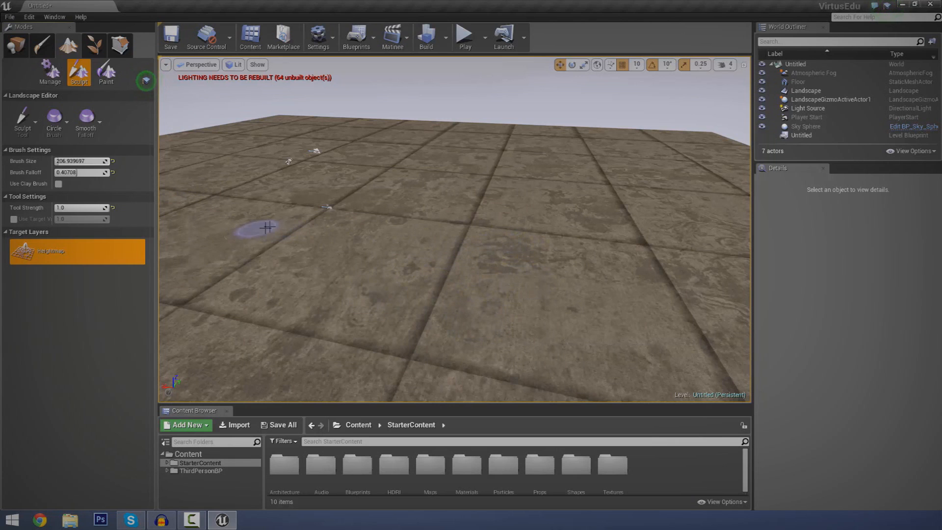
mouse_move(84, 161)
mouse_down()
mouse_move(118, 161)
mouse_move(80, 161)
mouse_up()
Sculpt a broad peak and lower ridges with the enlarged brush, and undo the sculpting
mouse_move(633, 184)
mouse_down()
mouse_move(471, 277)
mouse_move(397, 188)
mouse_up()
mouse_move(397, 189)
right_down()
mouse_move(265, 191)
mouse_move(490, 204)
mouse_move(411, 195)
right_up()
key(s)
key(s)
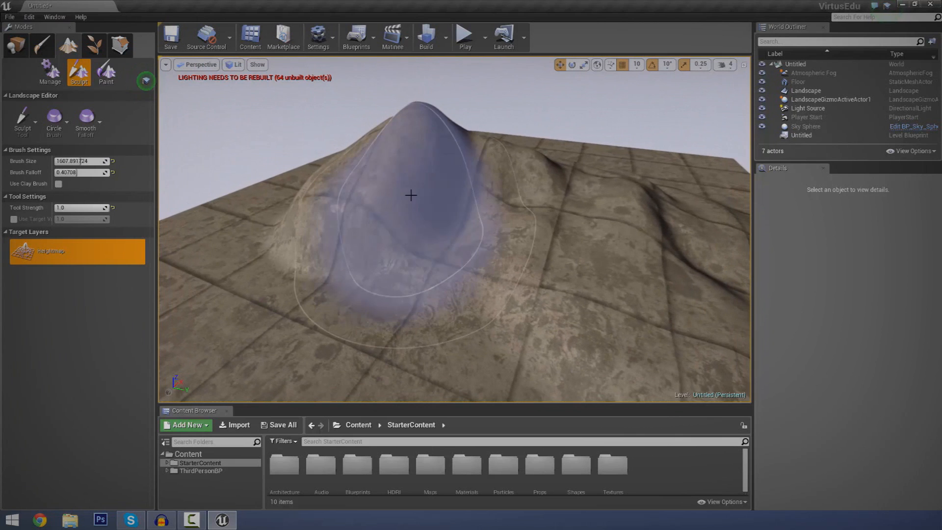
key(ctrl+z)
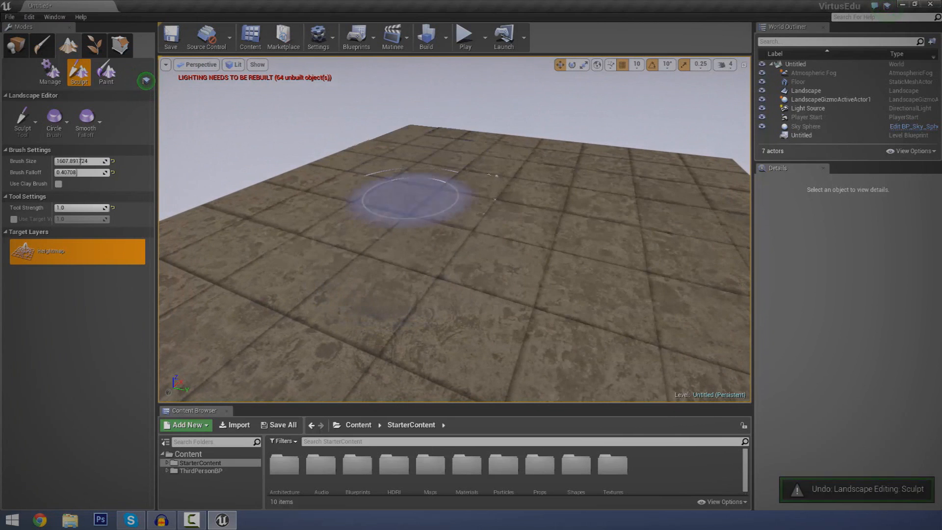
Sculpt large, tall hills across one side of the landscape using the Sculpt tool at strength 1.0
mouse_move(487, 261)
right_down()
mouse_move(457, 263)
mouse_move(479, 238)
right_up()
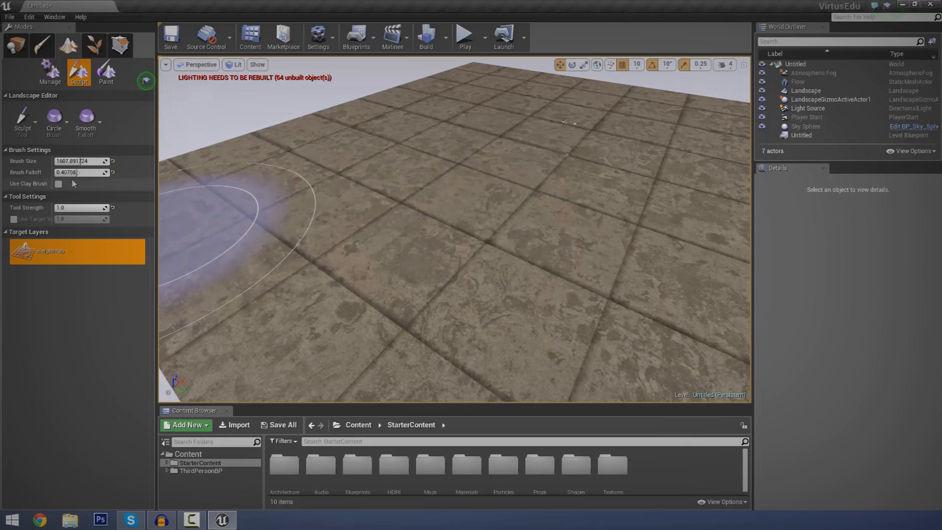
click(34, 131)
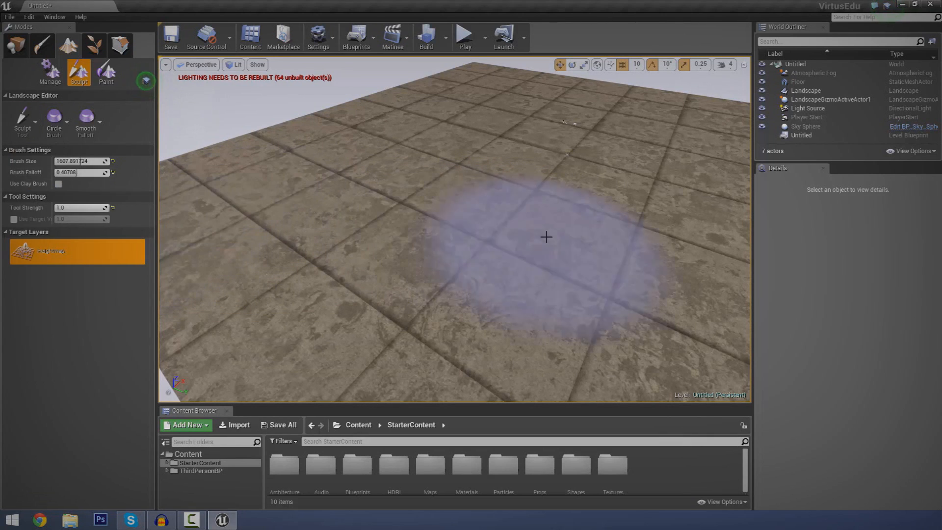
mouse_move(572, 153)
mouse_down()
mouse_move(328, 177)
mouse_move(649, 300)
mouse_move(717, 160)
mouse_up()
mouse_move(717, 160)
right_down()
mouse_move(677, 162)
mouse_move(595, 206)
right_up()
mouse_move(595, 207)
mouse_down()
mouse_move(712, 216)
mouse_move(638, 216)
mouse_up()
right_drag(638, 216, 459, 215)
Set the sculpt tool strength to 5 and raise a towering peak beside the existing hills
click(72, 208)
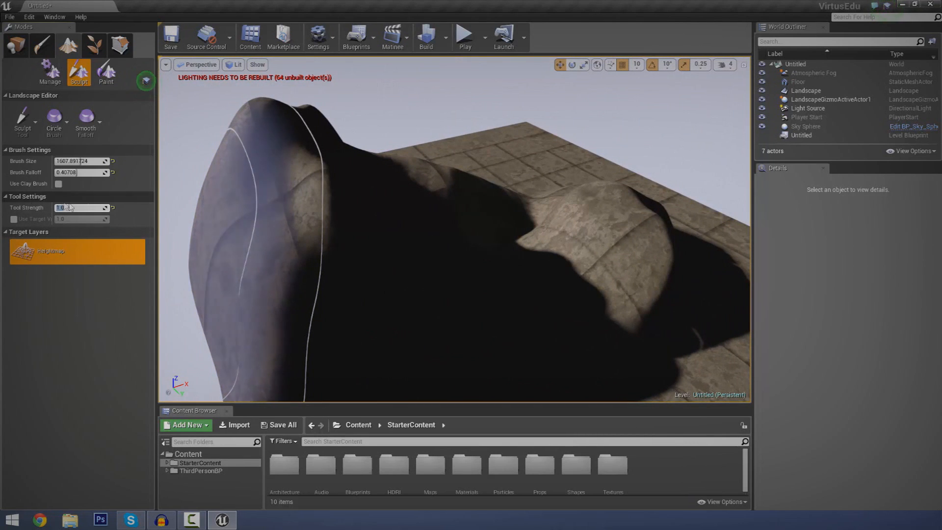
text(5)
mouse_move(489, 171)
mouse_down()
mouse_move(638, 211)
mouse_move(542, 284)
mouse_move(537, 263)
mouse_up()
key(s)
mouse_move(538, 263)
right_down()
mouse_move(549, 236)
mouse_move(538, 265)
right_up()
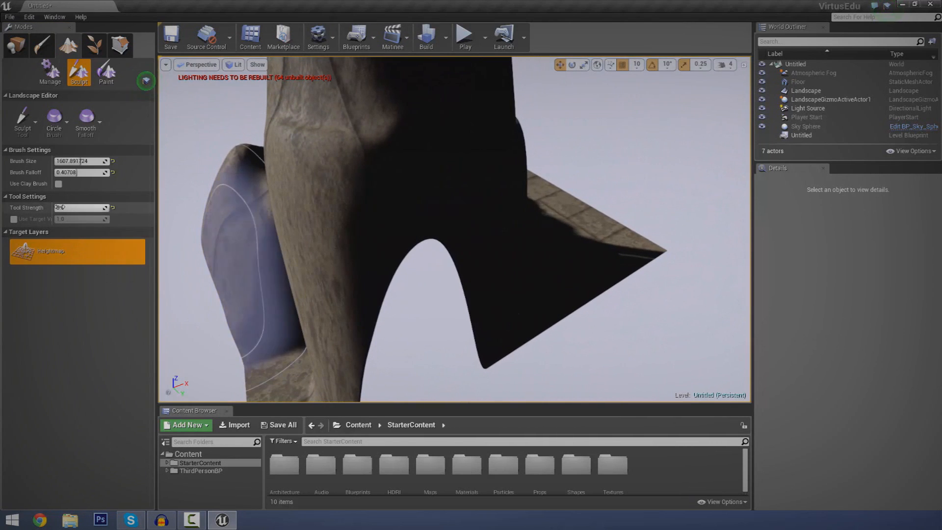
Set the sculpt tool strength to 0.1 and raise subtle bumps near the landscape's far corner
drag(74, 206, 56, 207)
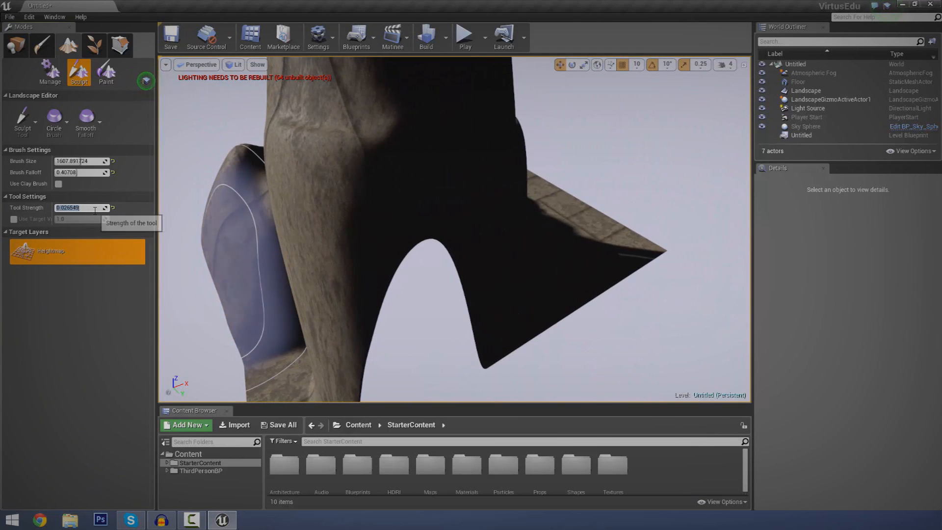
mouse_move(590, 201)
right_down()
mouse_move(590, 221)
mouse_move(590, 201)
right_up()
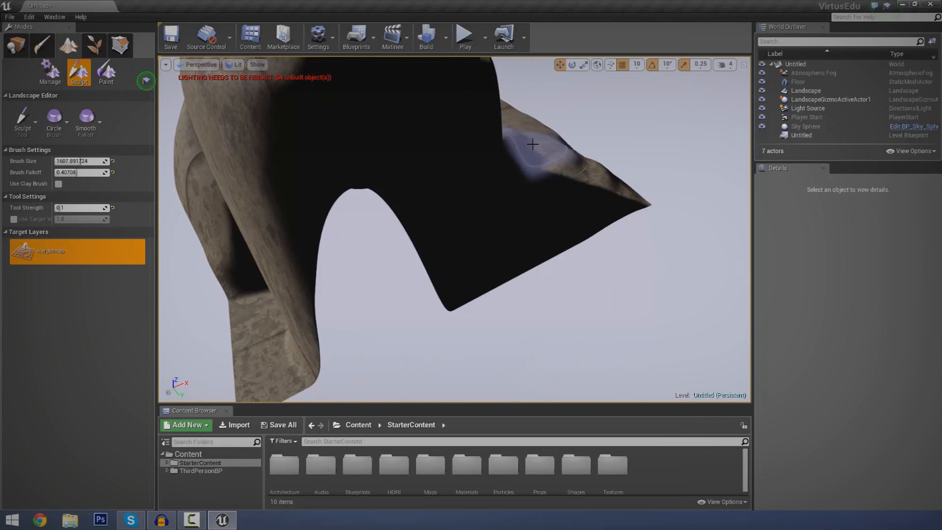
Switch to the Smooth sculpting tool and smooth the low bumpy terrain beside the tall hills at tool strength 0.1
click(23, 120)
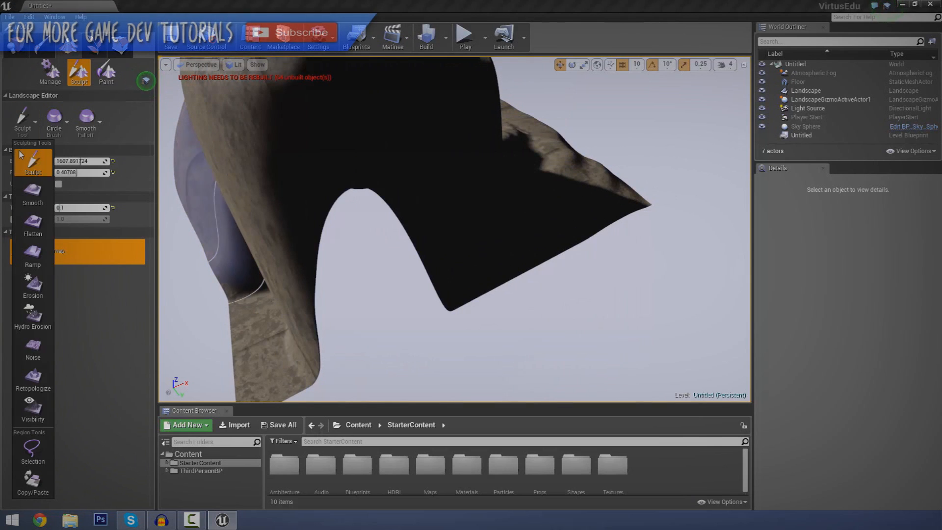
key(w)
mouse_move(543, 202)
right_down()
mouse_move(535, 189)
mouse_move(346, 199)
mouse_move(516, 221)
right_up()
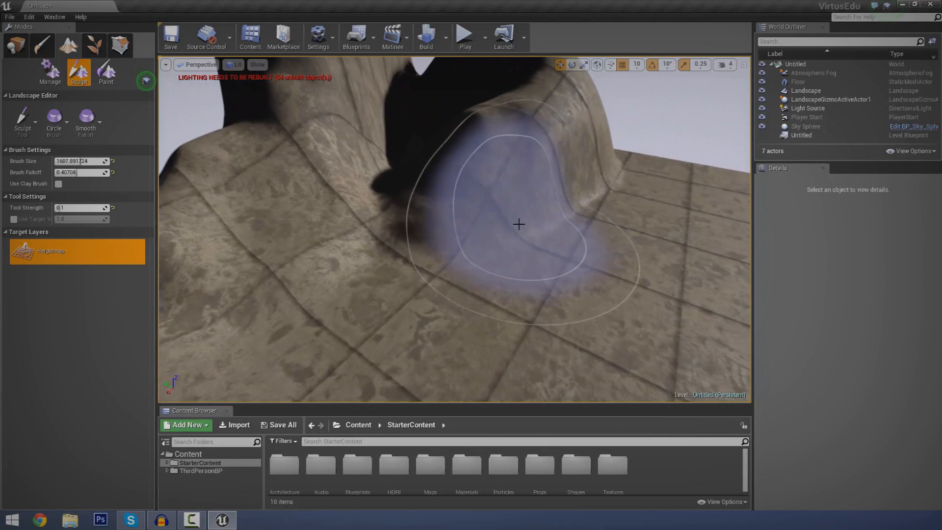
click(22, 120)
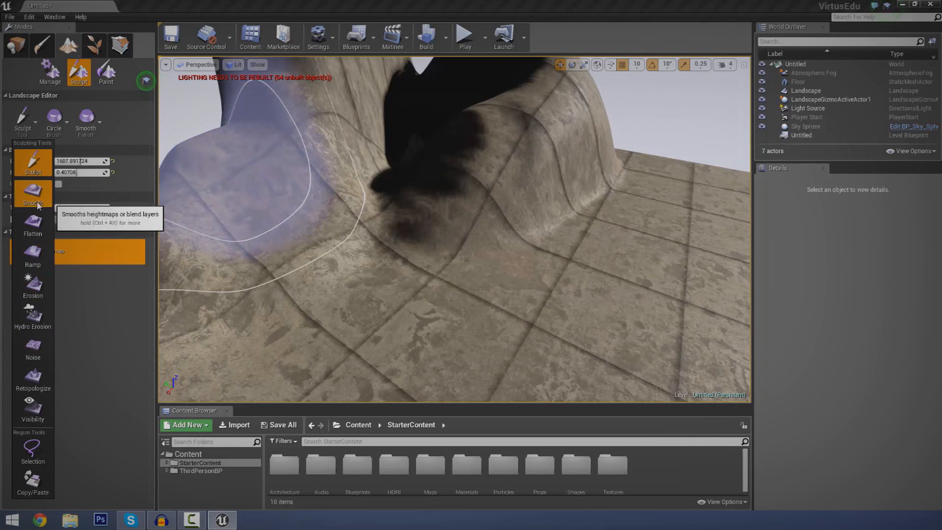
click(32, 194)
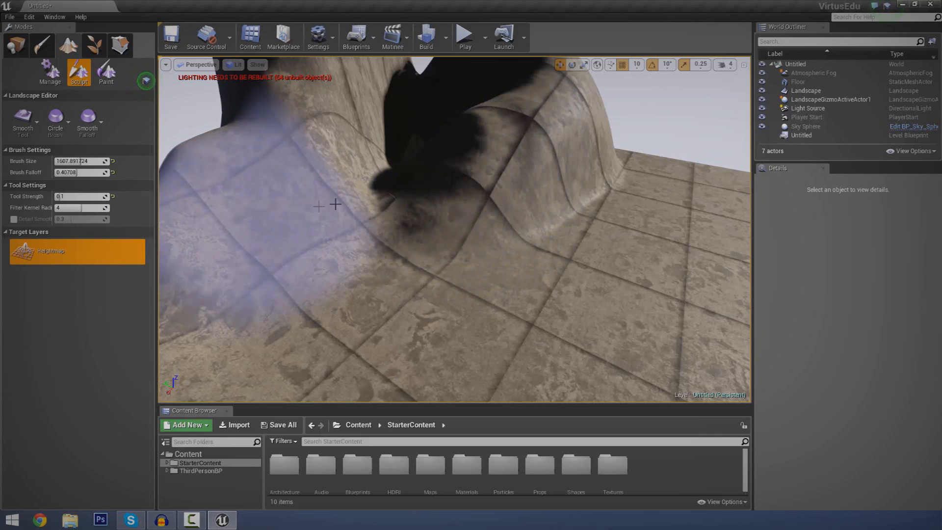
mouse_move(236, 141)
right_down()
mouse_move(201, 147)
mouse_move(273, 221)
right_up()
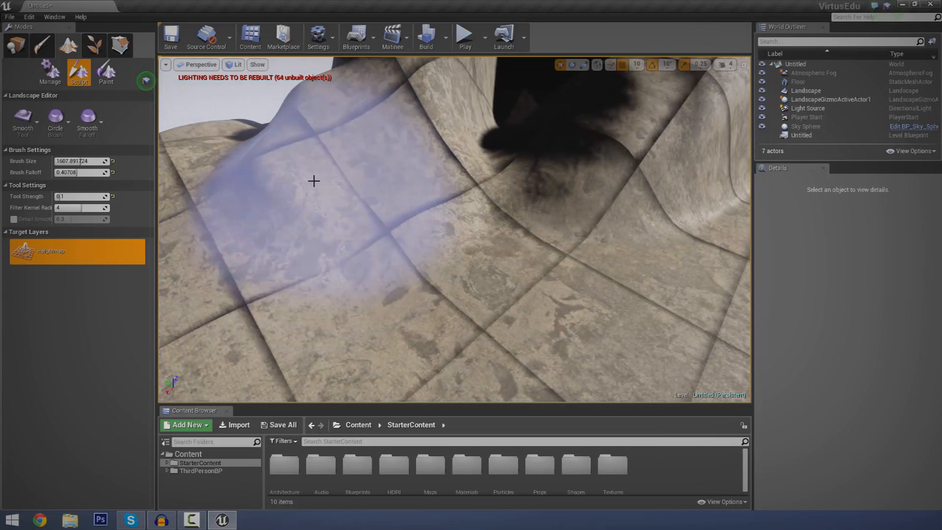
mouse_move(487, 185)
right_down()
mouse_move(495, 231)
mouse_move(487, 185)
right_up()
Play the level from the smoothed ground, run and jump the character up the slope, and end the play session
click(408, 260)
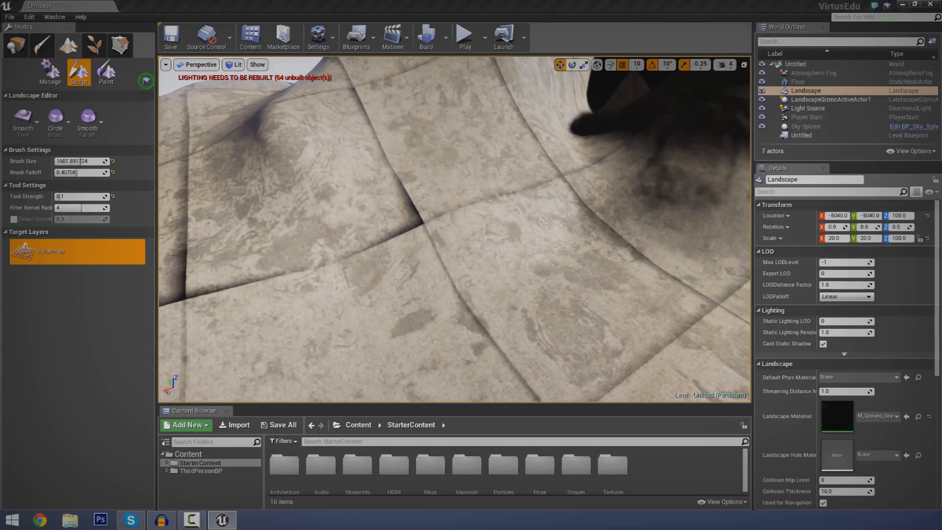
right_click(410, 262)
click(439, 415)
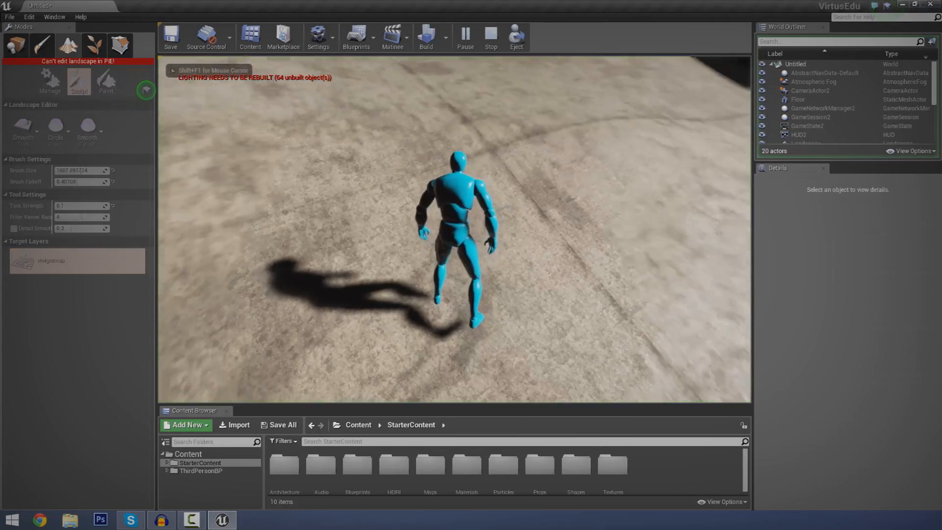
key(w)
key(w)
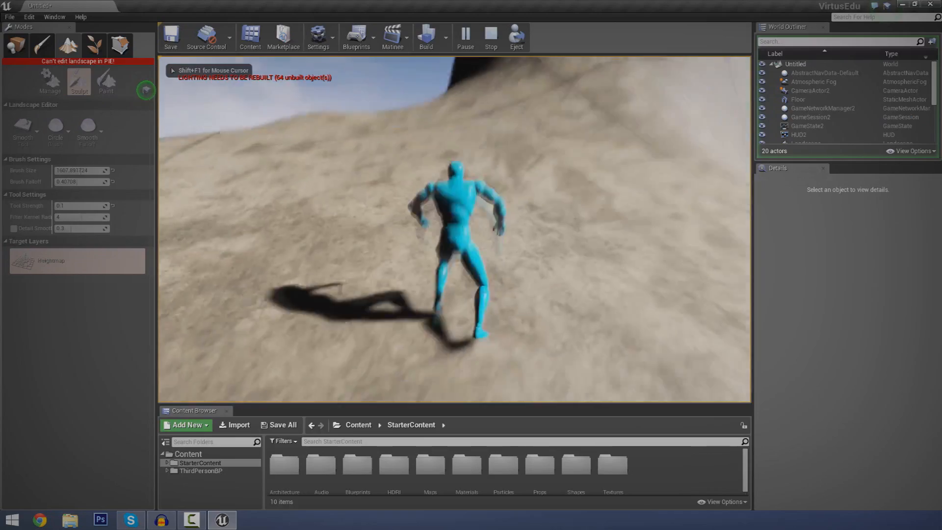
key(w)
key(space)
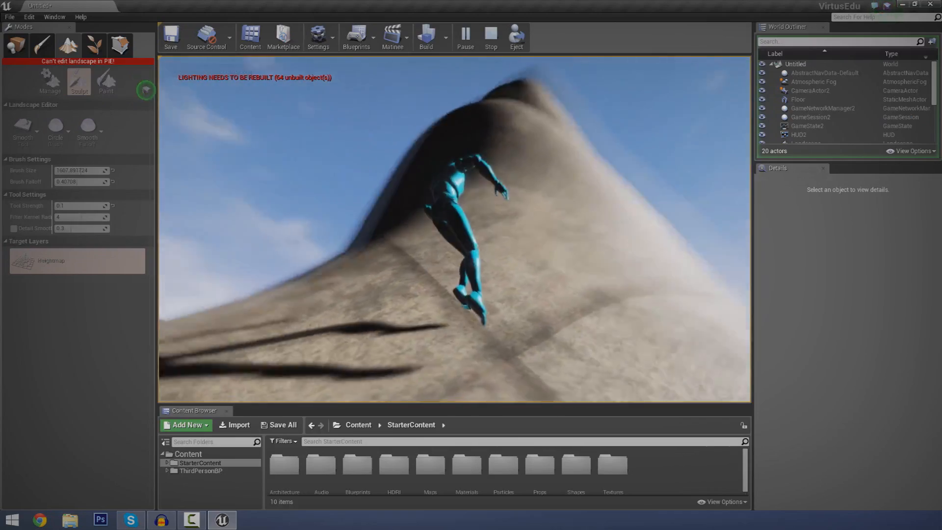
key(Escape)
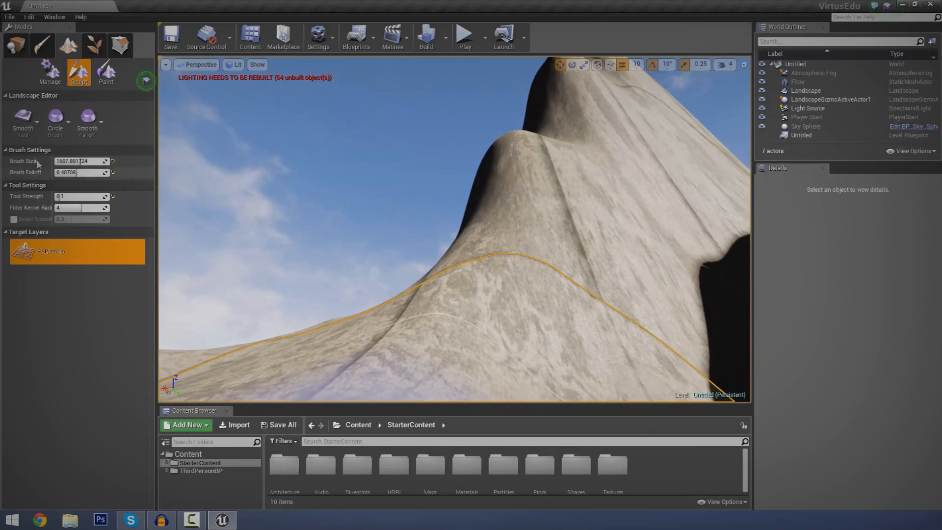
Switch to the Flatten tool and level the hillside near the base of the towering peak into a wide plateau
key(w)
mouse_move(515, 209)
right_down()
mouse_move(471, 216)
mouse_move(385, 202)
right_up()
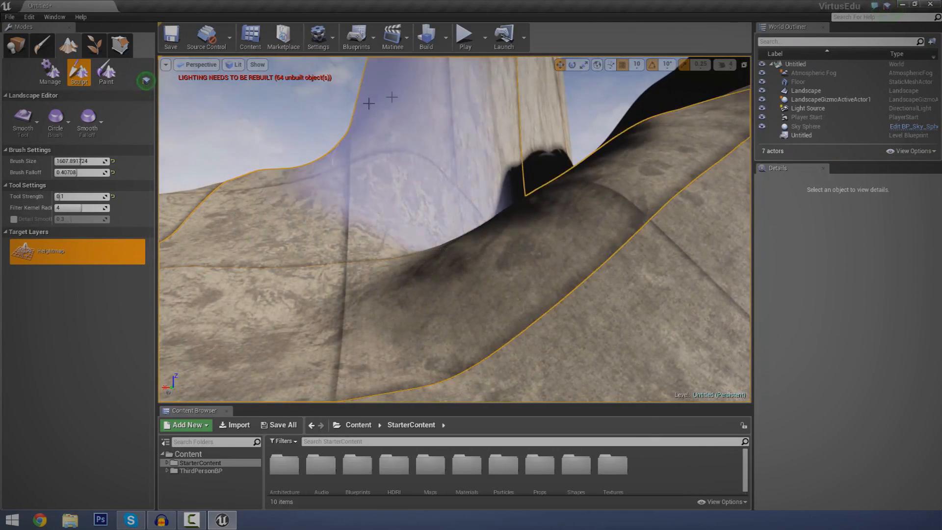
click(33, 130)
click(40, 226)
right_drag(393, 221, 265, 255)
right_drag(295, 383, 420, 361)
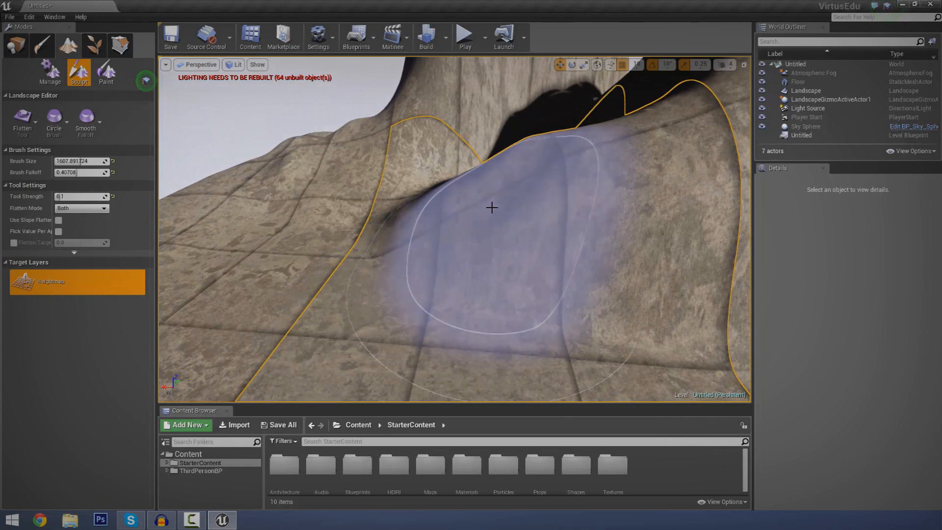
mouse_move(483, 211)
mouse_down()
mouse_move(336, 235)
mouse_move(301, 200)
mouse_up()
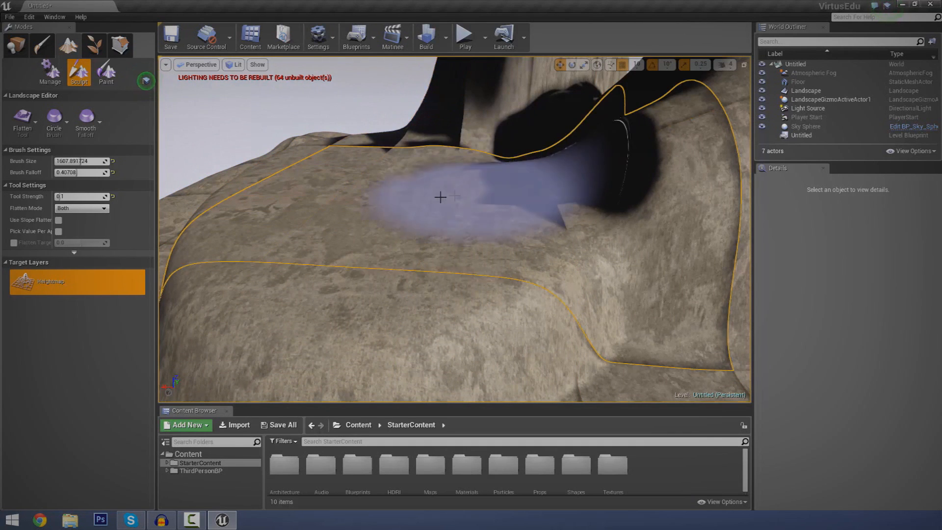
mouse_move(418, 150)
right_down()
mouse_move(423, 164)
mouse_move(392, 186)
mouse_move(471, 170)
mouse_move(418, 176)
right_up()
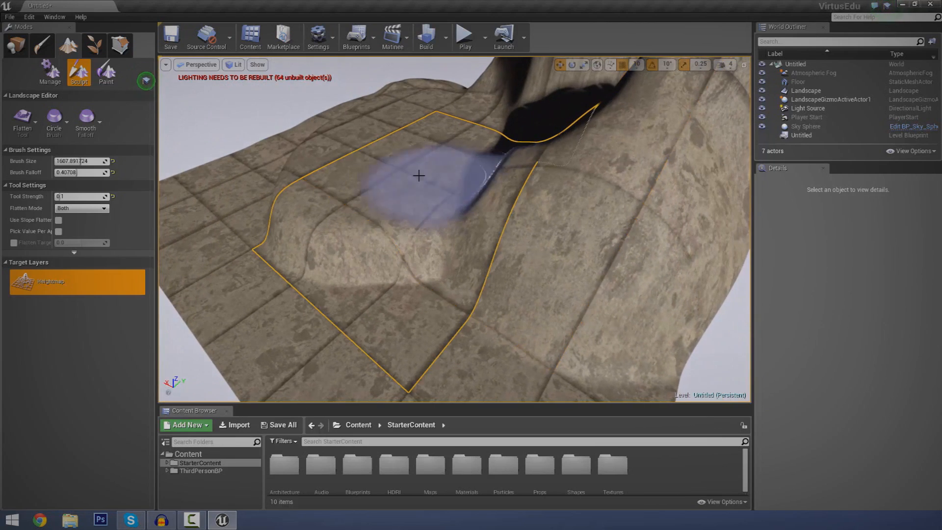
mouse_move(495, 204)
mouse_down()
mouse_move(484, 263)
mouse_move(603, 208)
mouse_move(490, 156)
mouse_up()
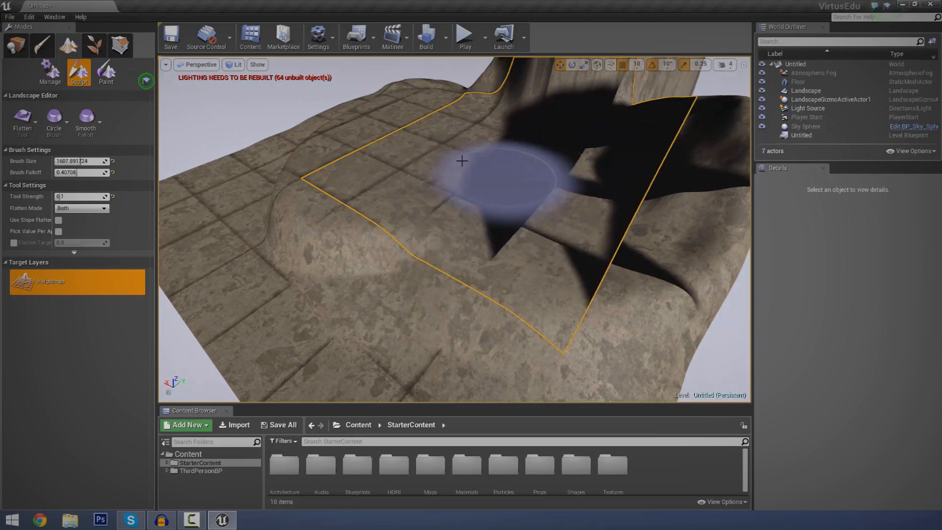
With the Ramp tool, place two ramp points on the plateau, raise the end point, and add the 2000-wide ramp
click(21, 133)
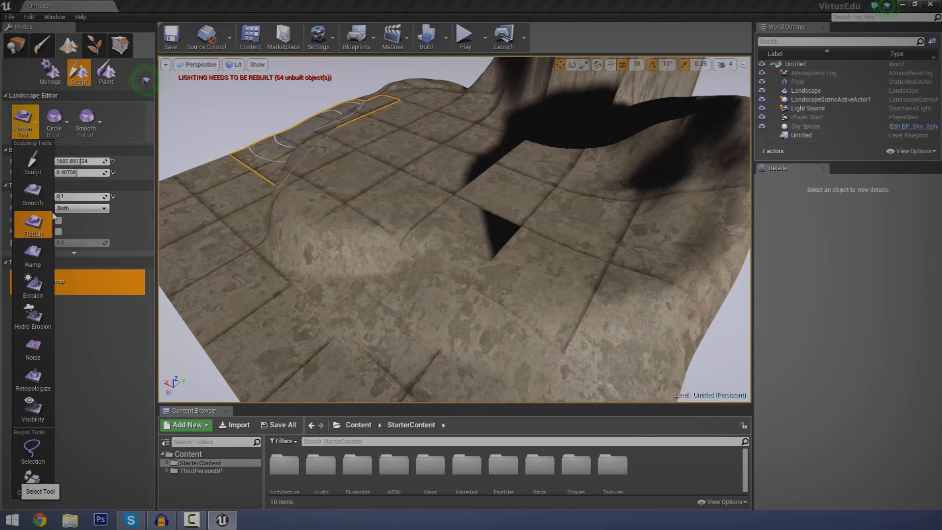
click(32, 254)
key(w)
right_drag(488, 211, 461, 203)
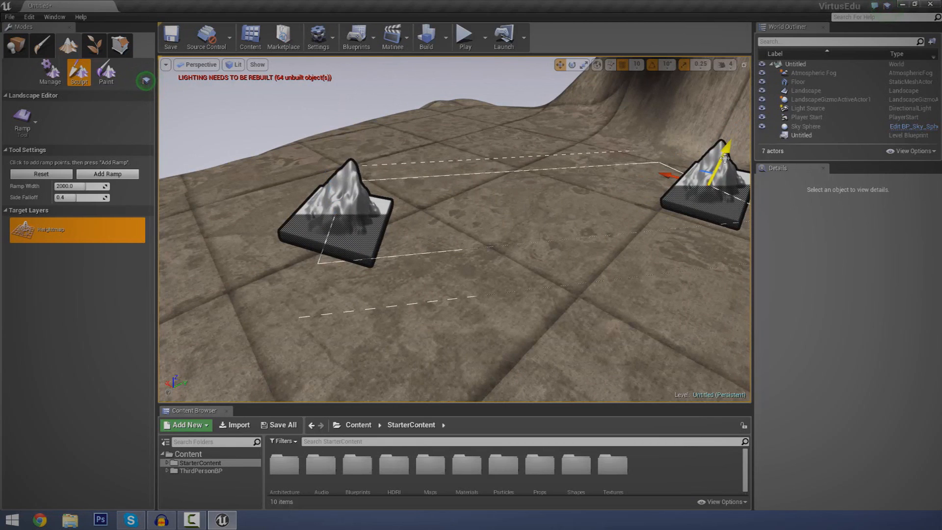
drag(725, 157, 742, 108)
right_drag(442, 221, 508, 181)
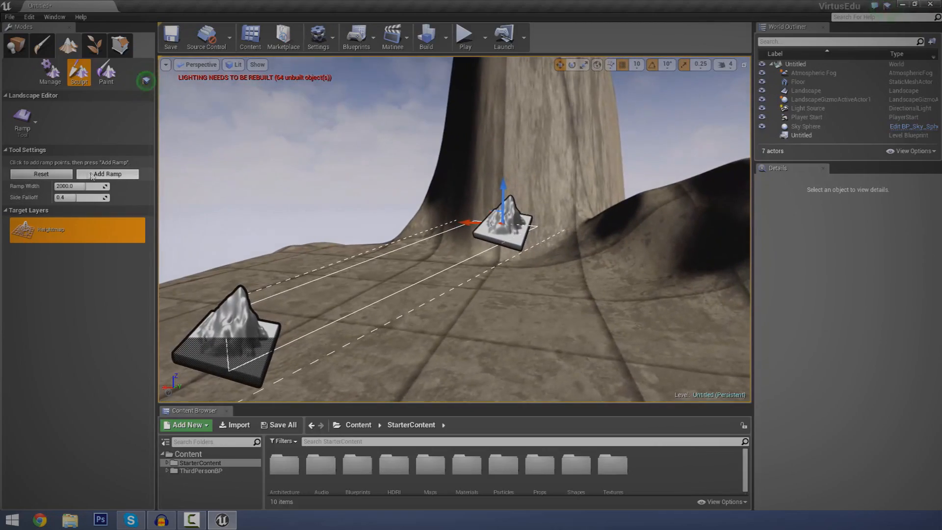
right_drag(545, 286, 573, 244)
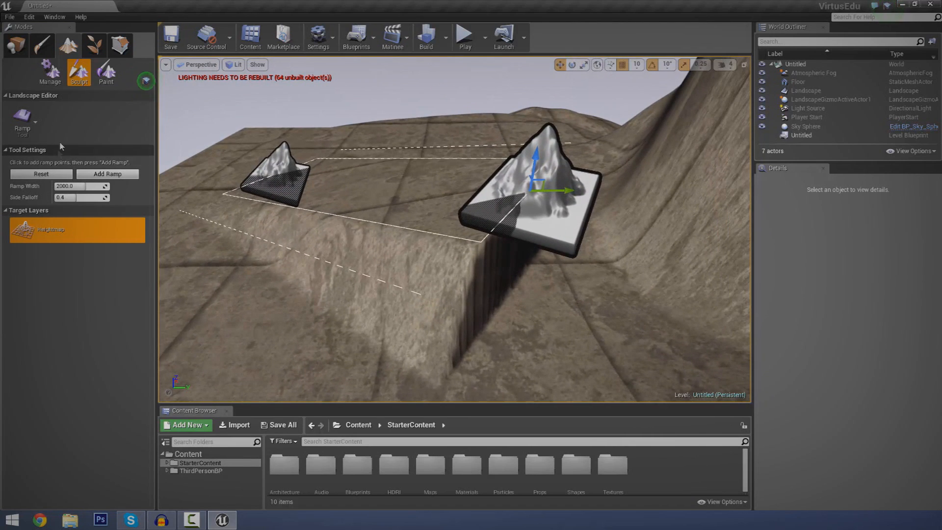
Switch to the Erosion tool and erode the ramp and surrounding plateau into rough, broken ground at strength 0.1
click(26, 123)
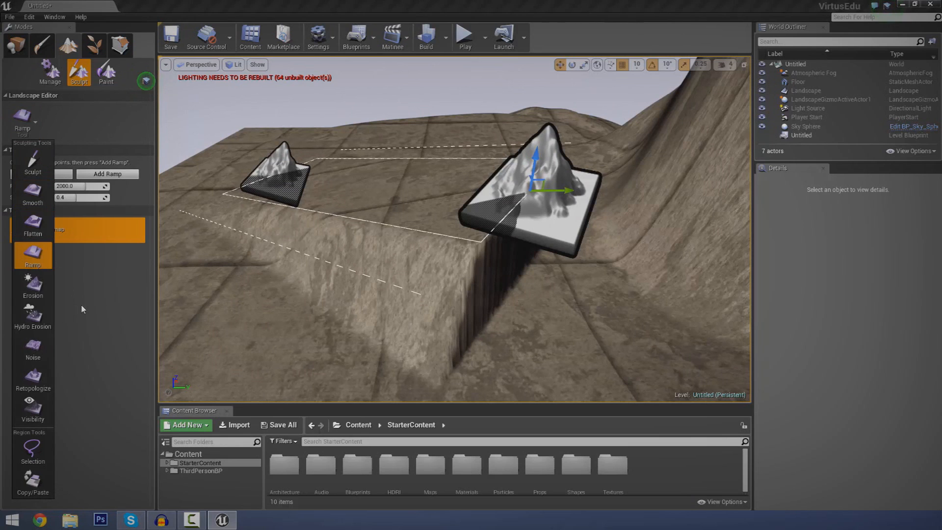
click(44, 291)
mouse_move(486, 198)
right_down()
mouse_move(432, 204)
mouse_move(530, 172)
mouse_move(520, 196)
mouse_move(530, 240)
mouse_move(501, 226)
mouse_move(497, 199)
right_up()
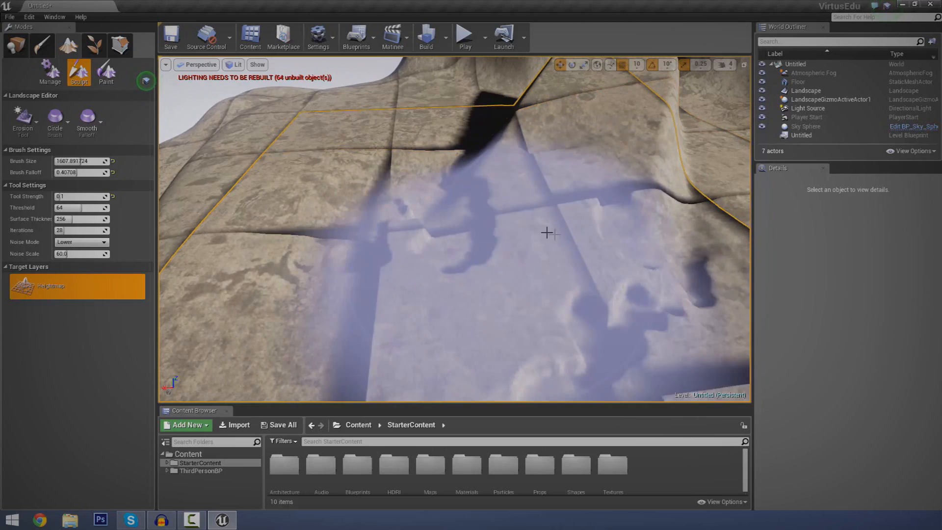
click(22, 128)
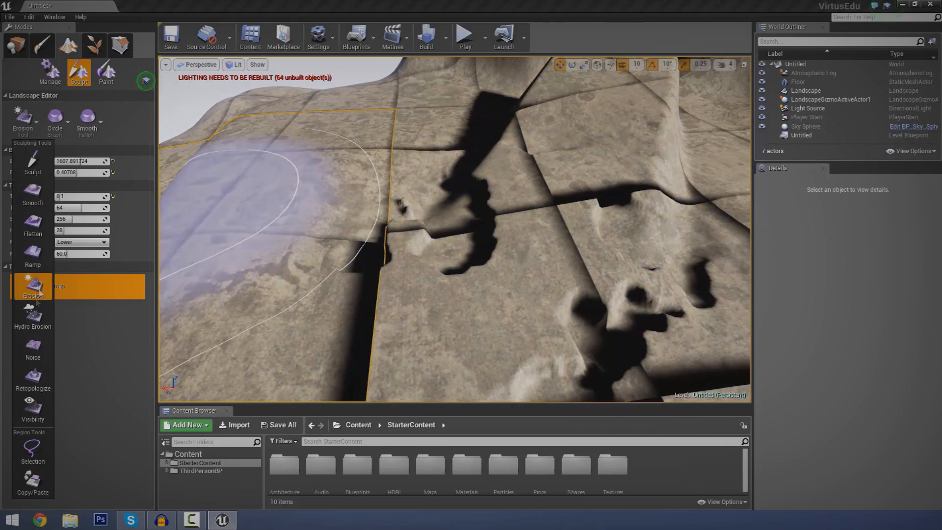
click(38, 291)
mouse_move(343, 255)
right_down()
mouse_move(407, 260)
mouse_move(432, 246)
mouse_move(427, 236)
mouse_move(388, 248)
mouse_move(353, 241)
mouse_move(441, 243)
mouse_move(454, 222)
mouse_move(432, 258)
right_up()
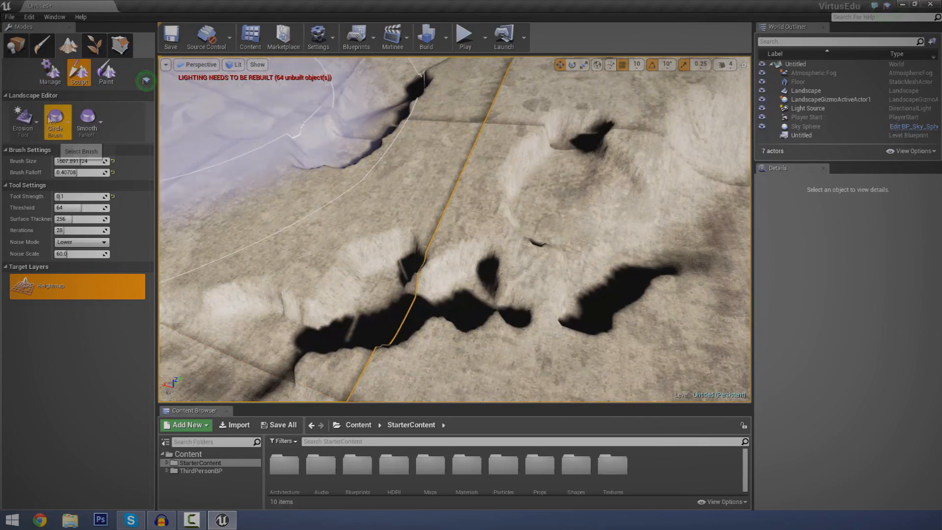
Start a lighting build for the level and look over the eroded ramp and surrounding terrain
click(22, 118)
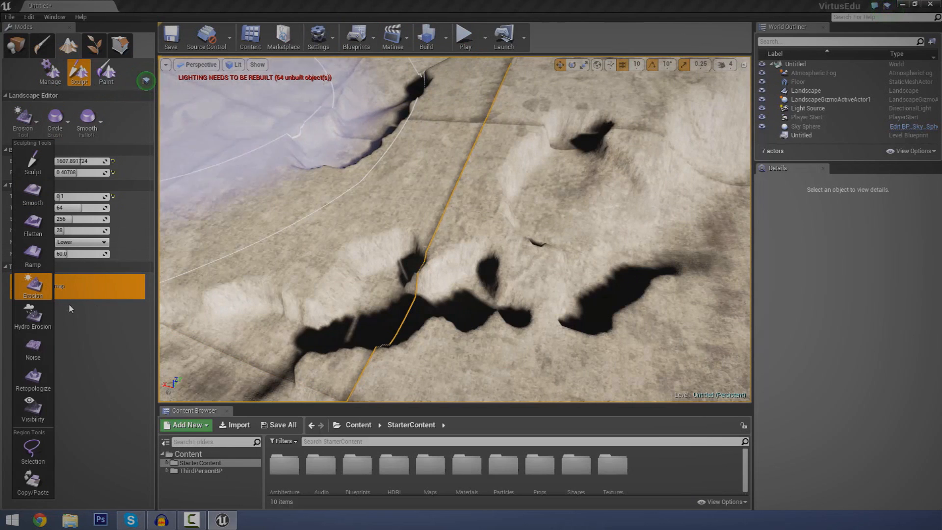
click(440, 40)
click(429, 41)
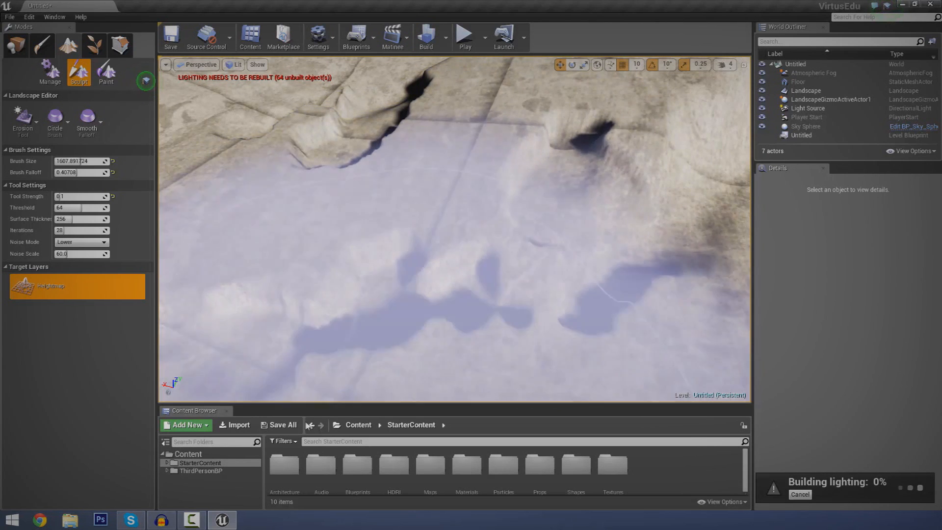
mouse_move(417, 275)
right_down()
mouse_move(435, 216)
mouse_move(505, 196)
right_up()
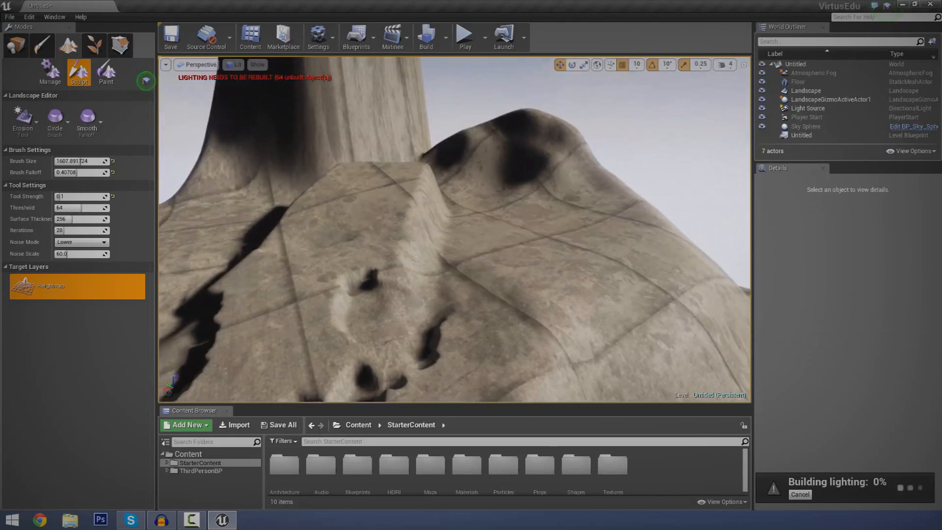
mouse_move(539, 338)
right_down()
mouse_move(510, 385)
mouse_move(564, 344)
mouse_move(539, 338)
right_up()
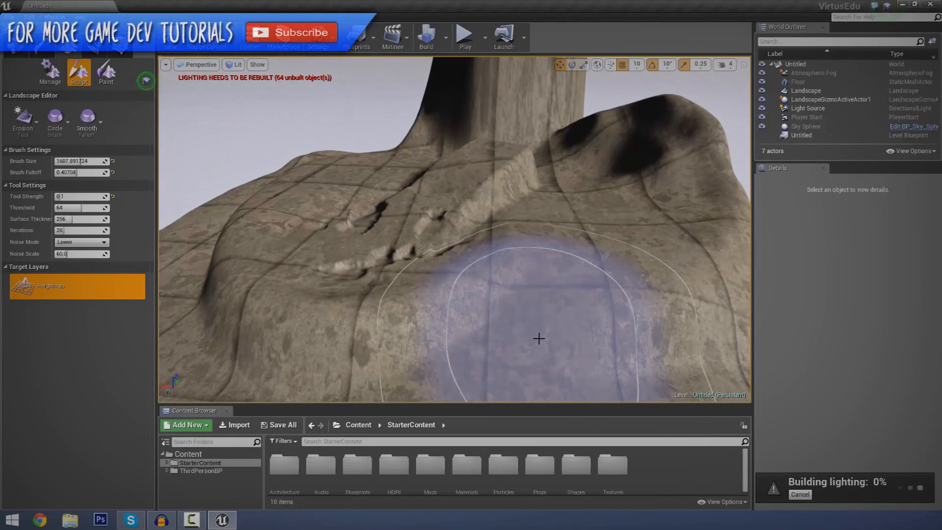